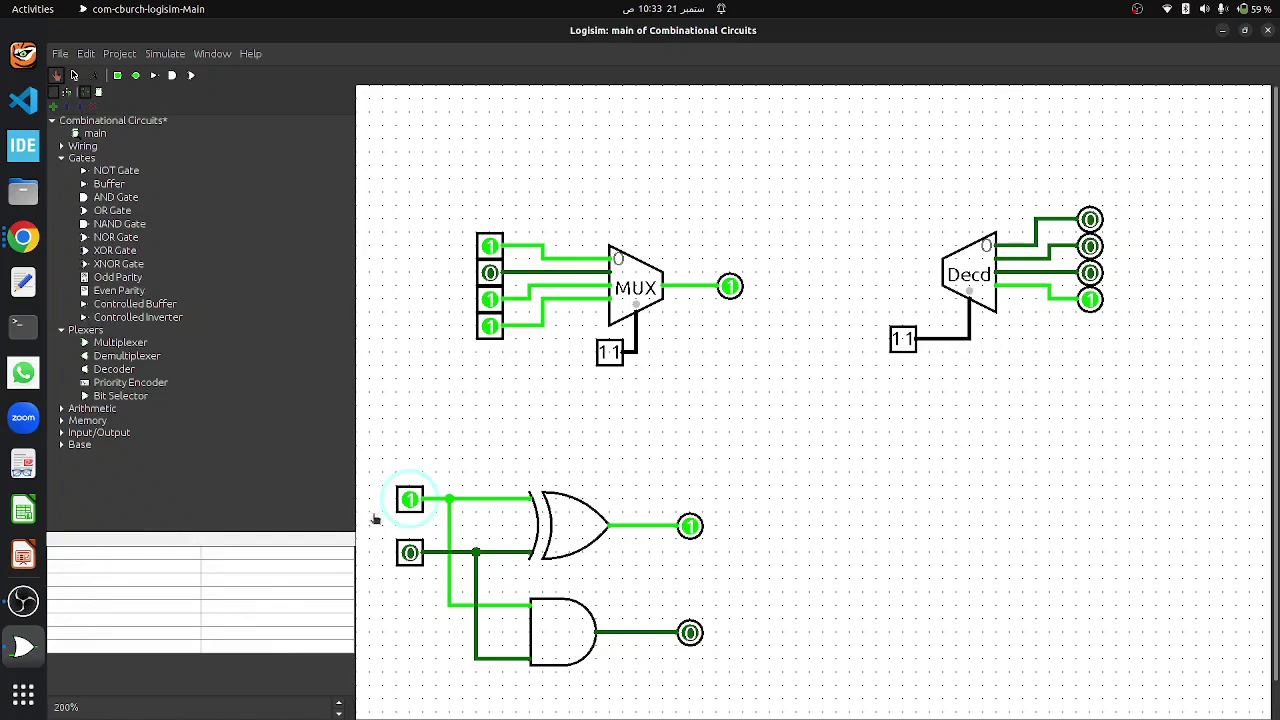
- Set both half-adder inputs to 1 so the sum shows 0 and carry 1, then switch to the slides
click(409, 500)
click(411, 555)
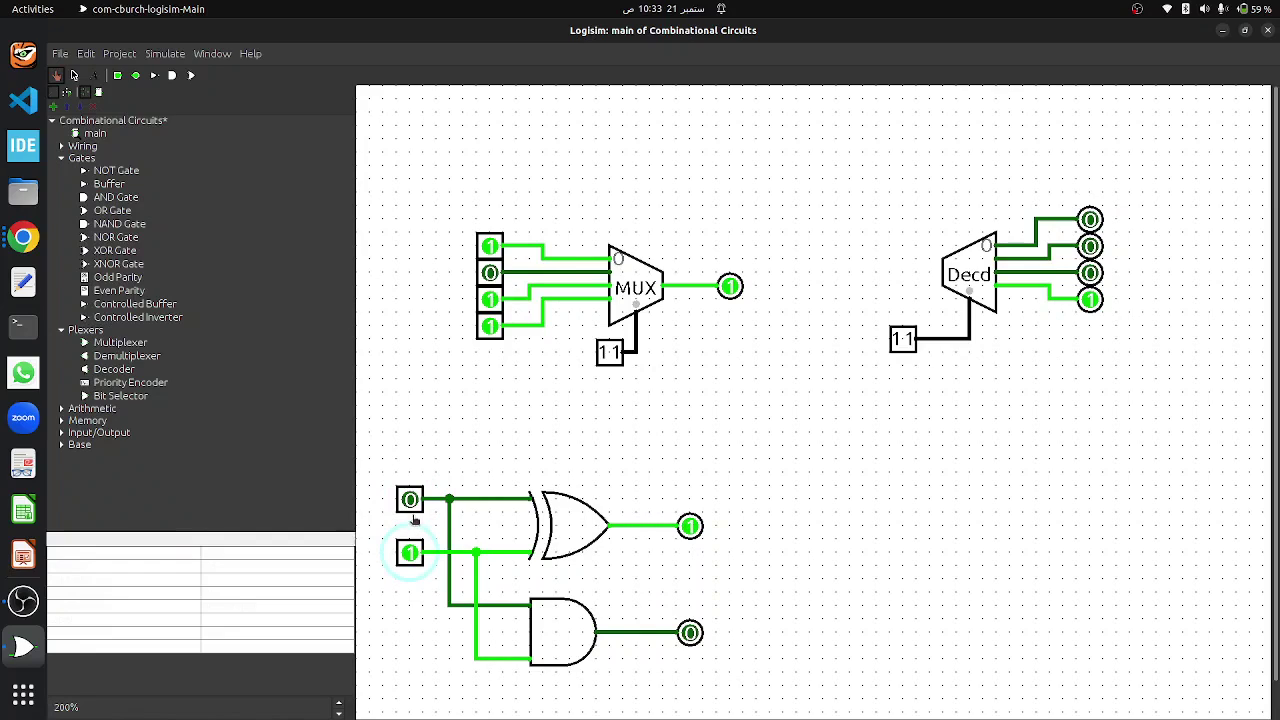
click(411, 502)
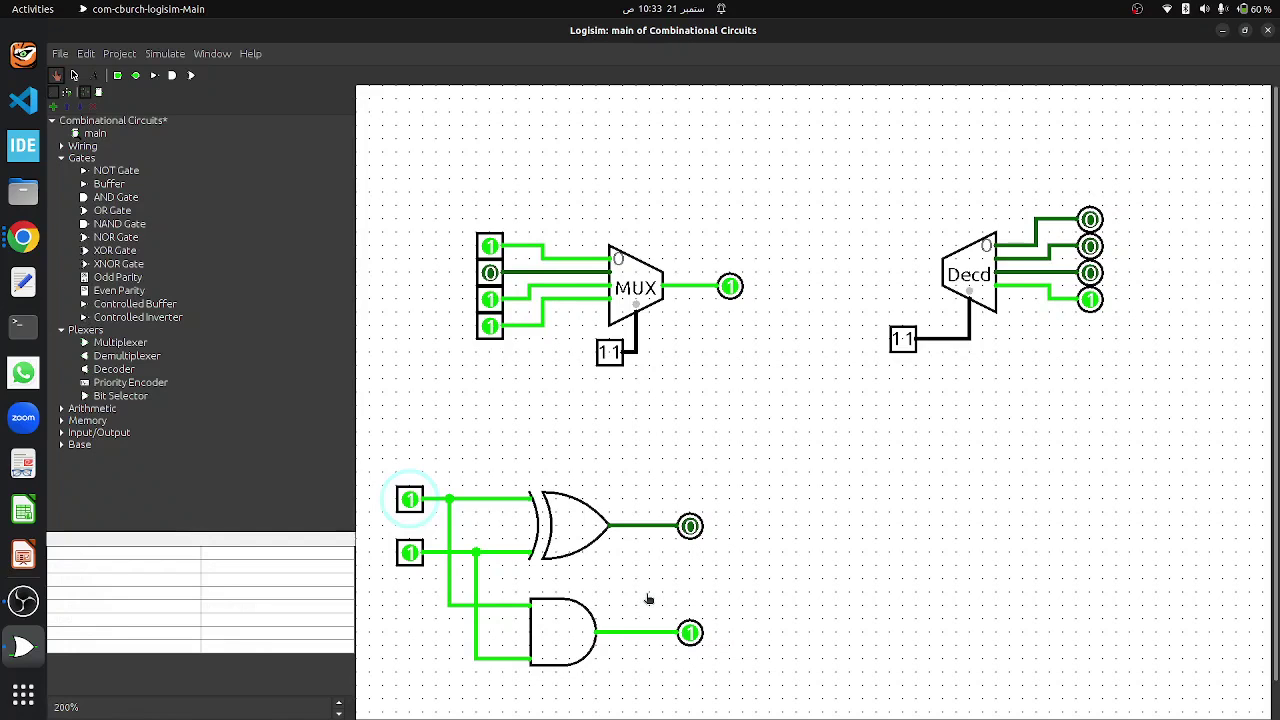
key(alt+Tab)
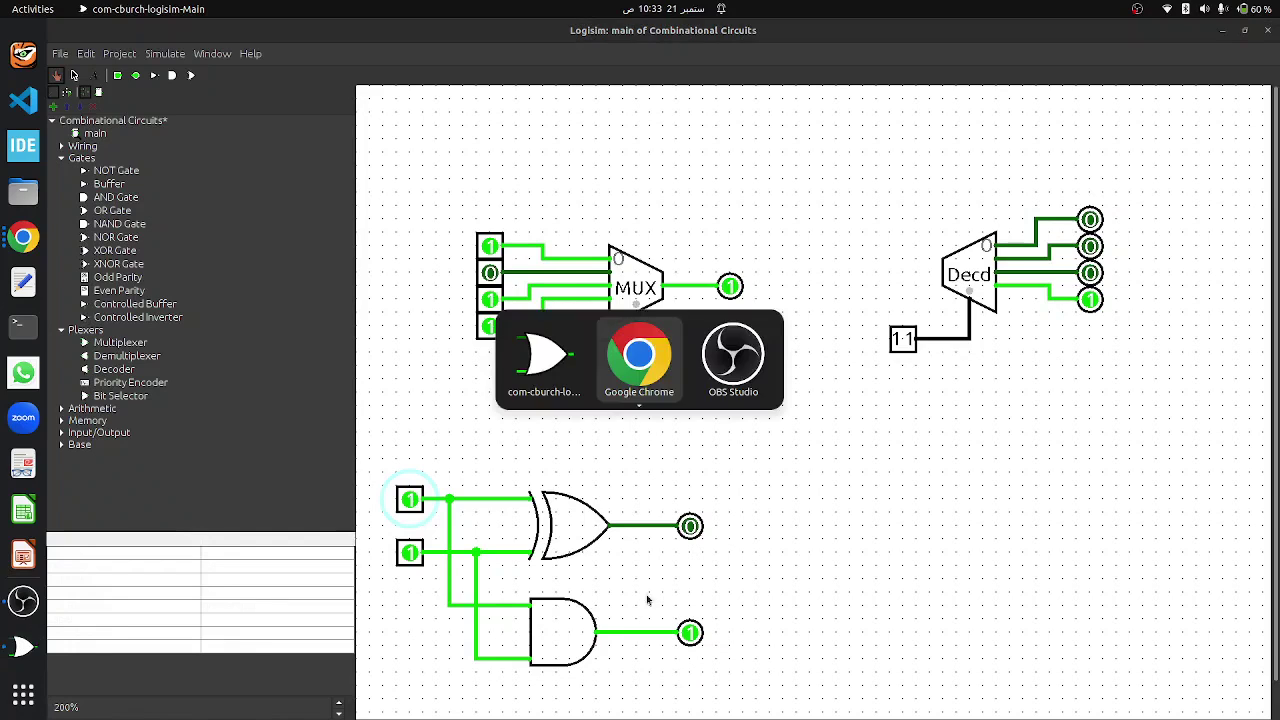
click(1107, 467)
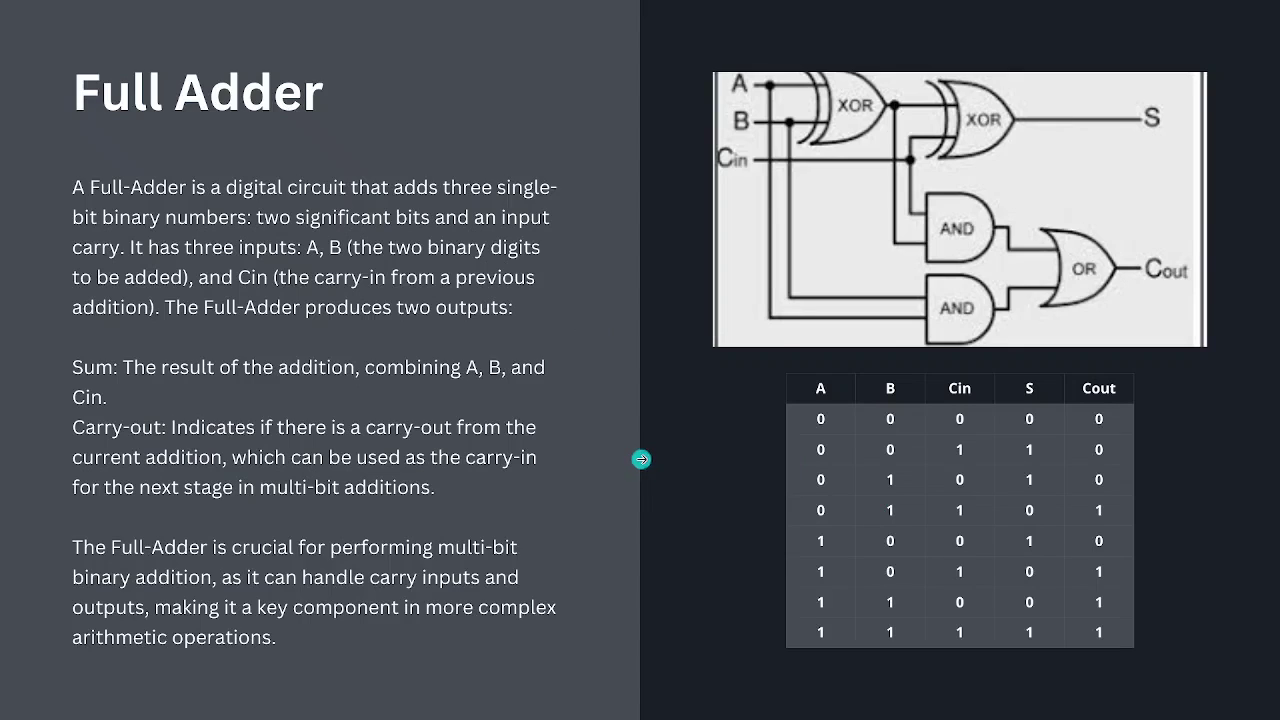
key(alt+Tab)
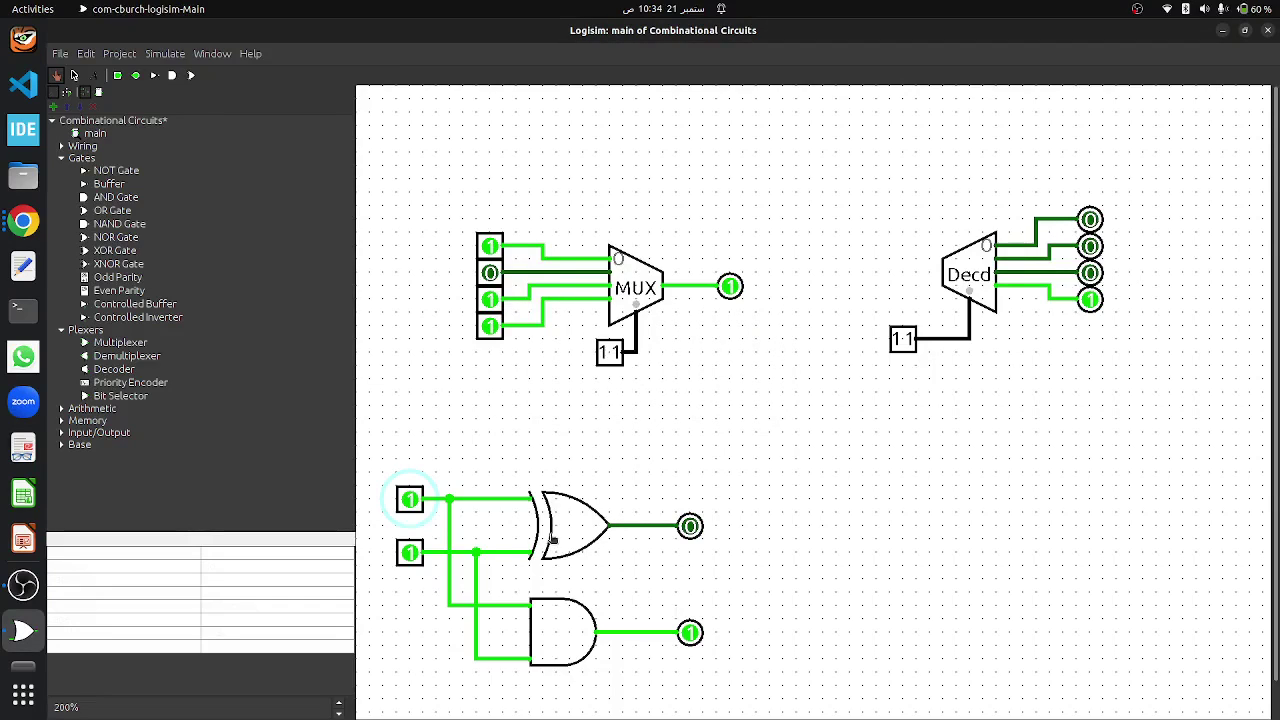
- Copy the half adder's XOR and AND gates to place two XORs and two ANDs to its right
click(75, 77)
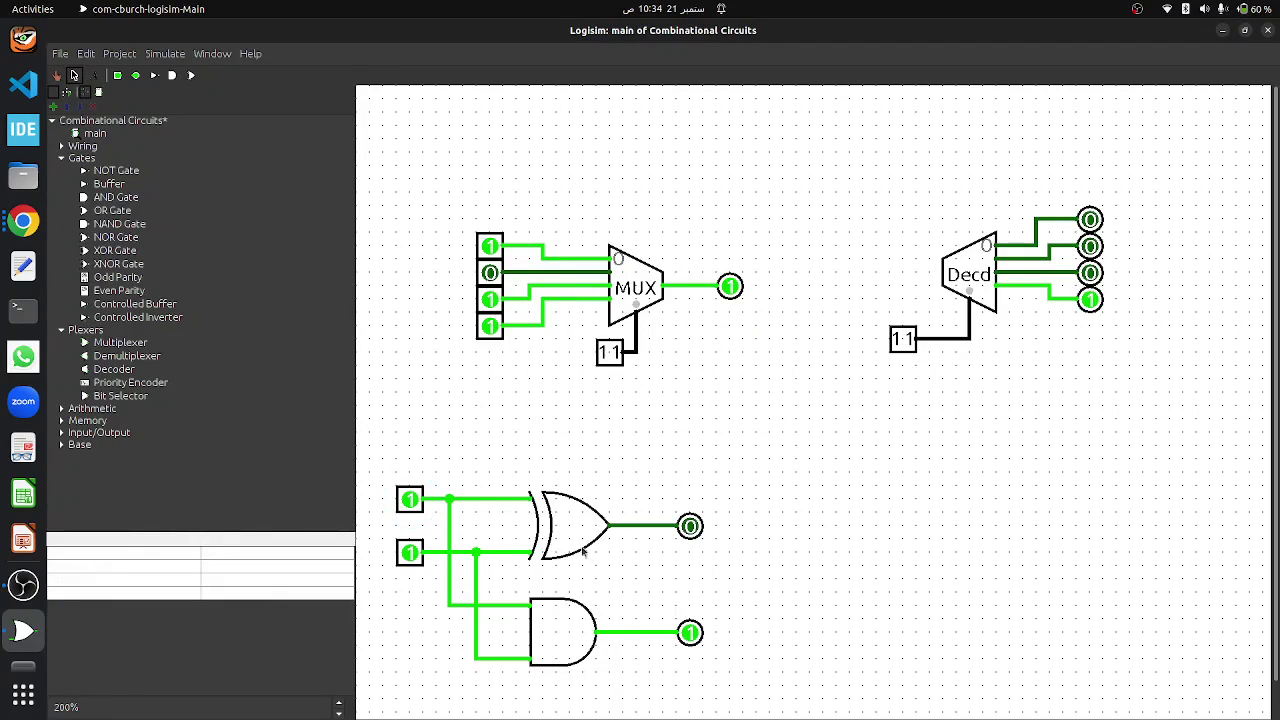
click(568, 515)
drag(568, 515, 942, 519)
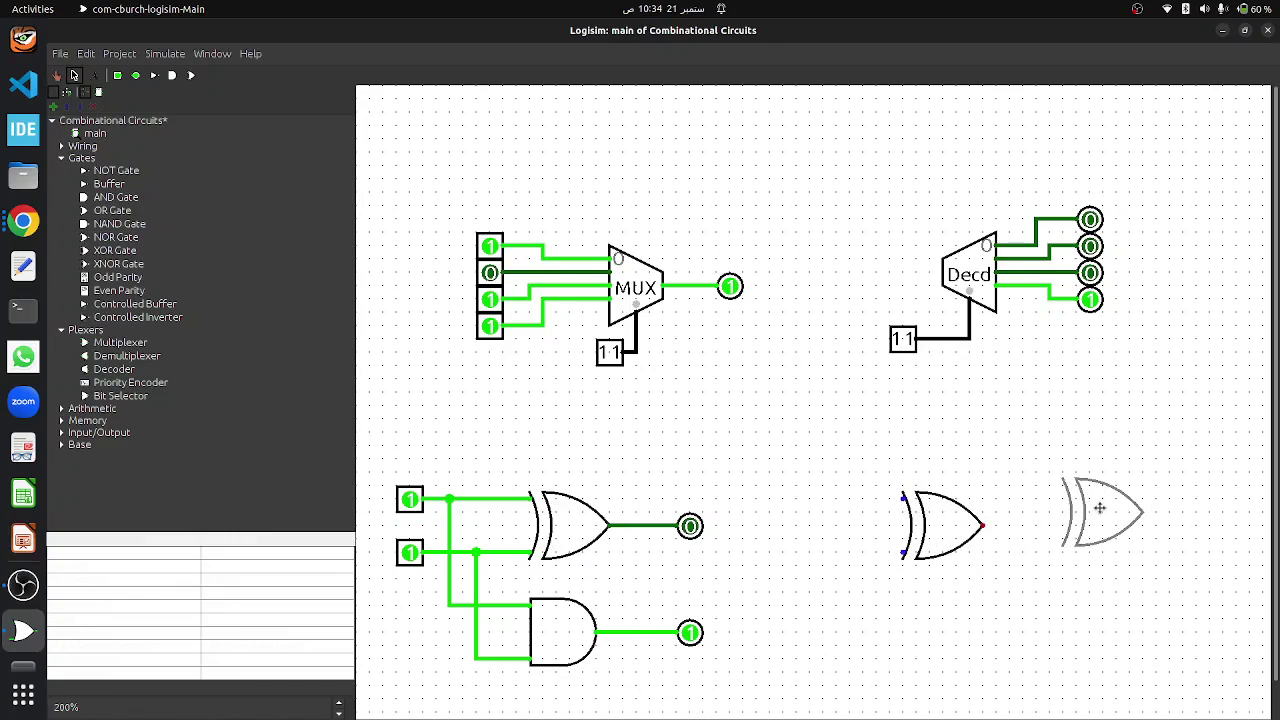
click(1089, 510)
click(580, 635)
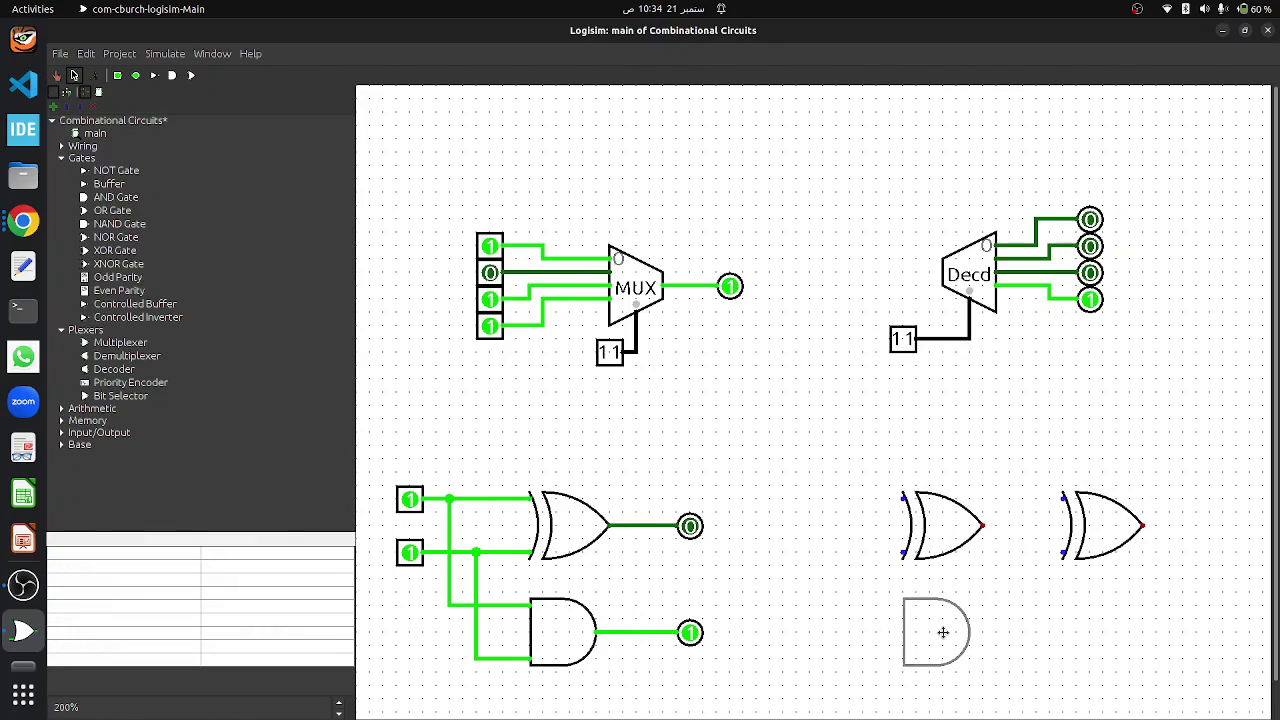
click(944, 636)
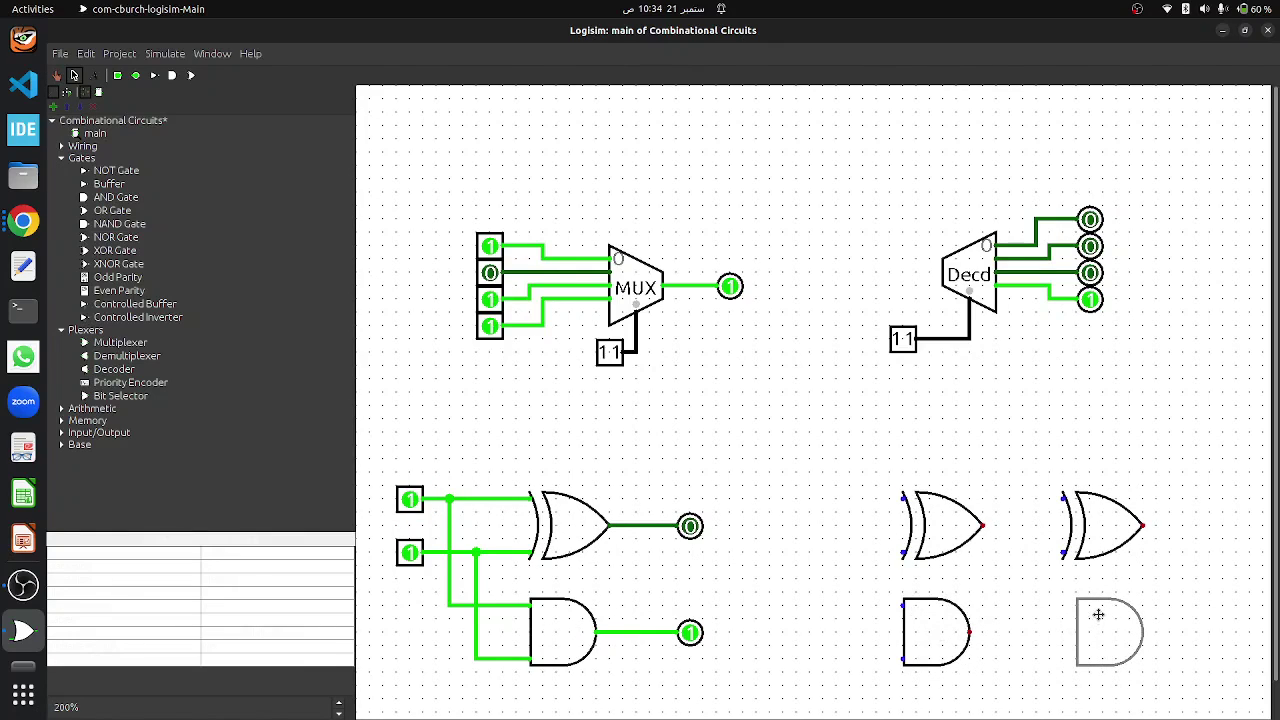
click(1098, 614)
drag(1098, 614, 1098, 626)
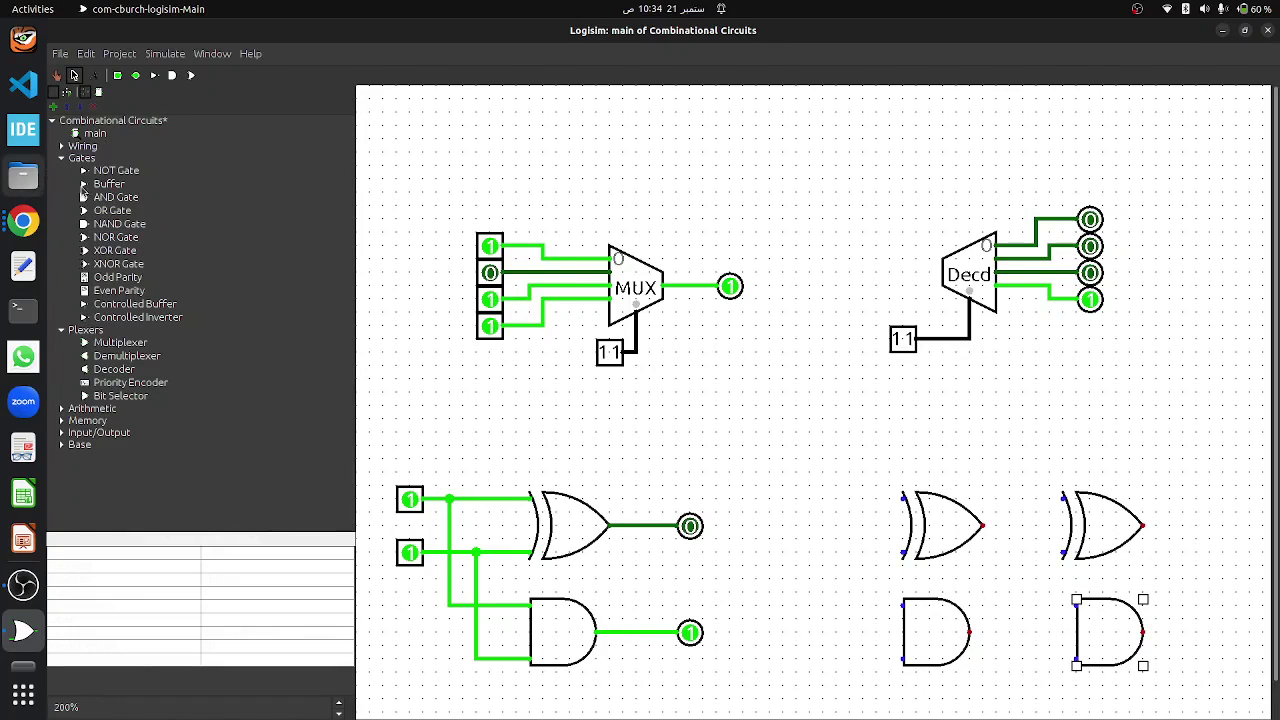
- Add an OR gate right of the new gates and set it to 2 inputs
click(112, 210)
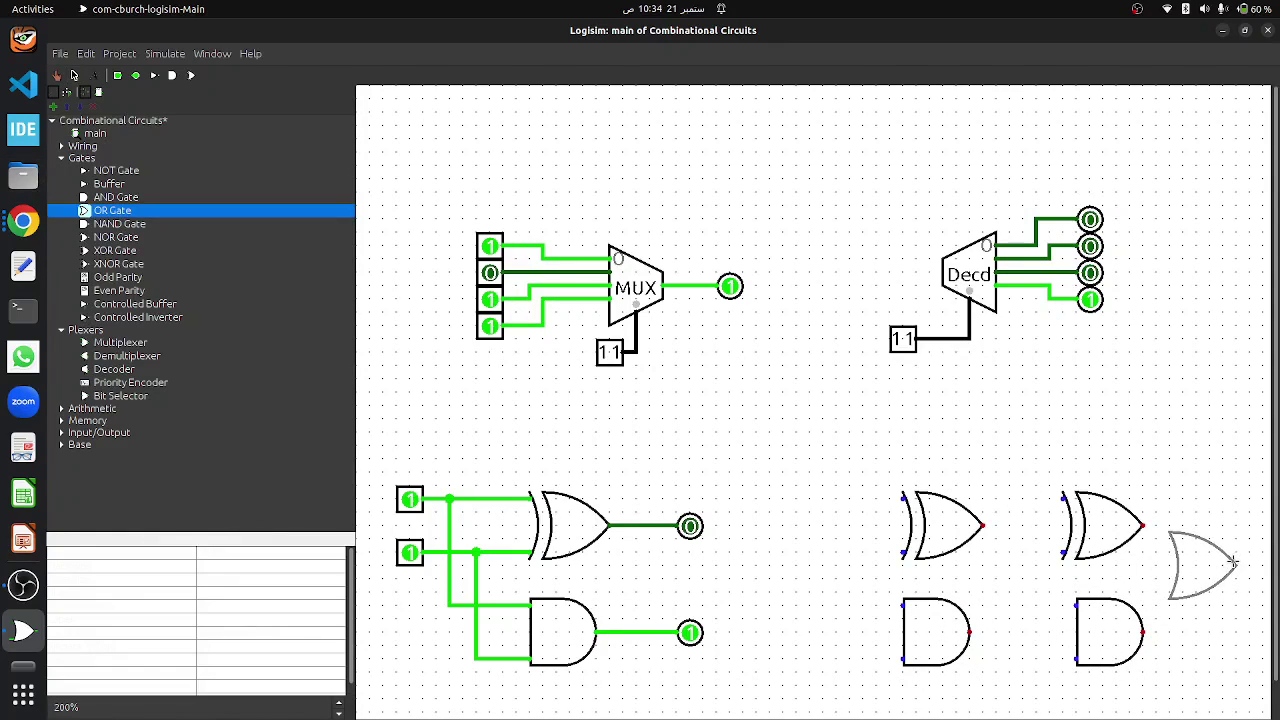
click(1260, 566)
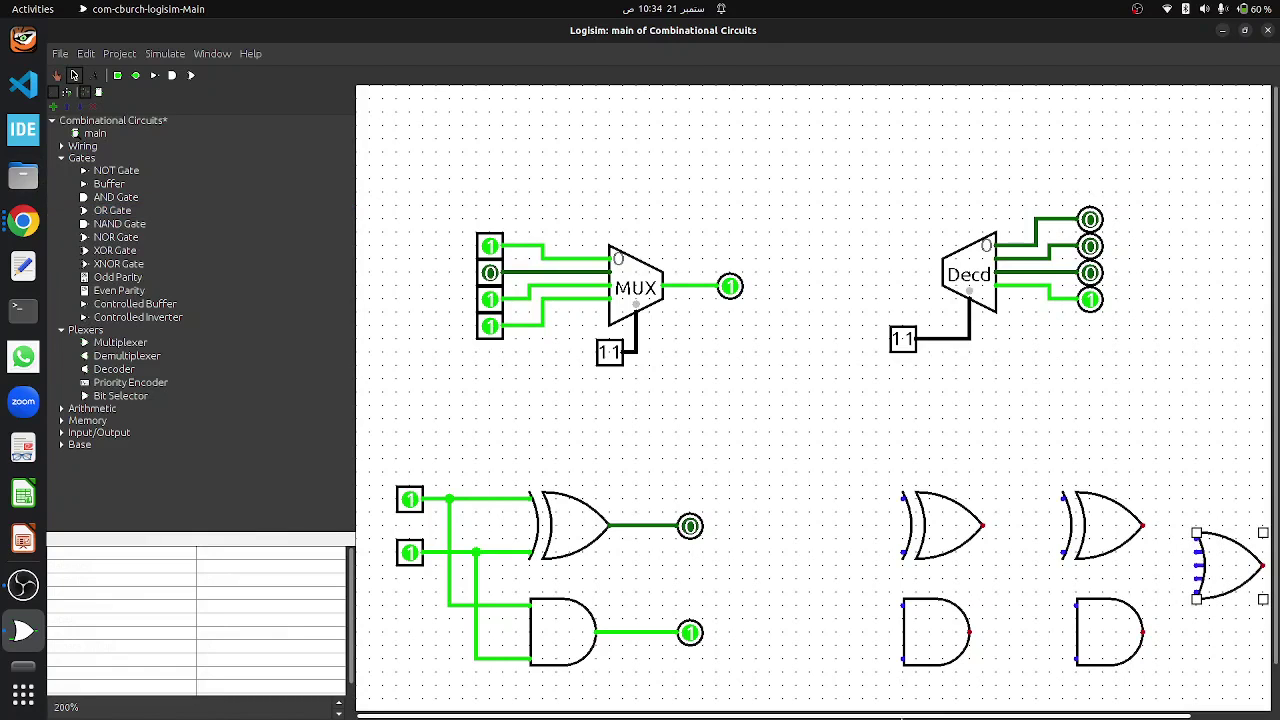
drag(925, 716, 1003, 716)
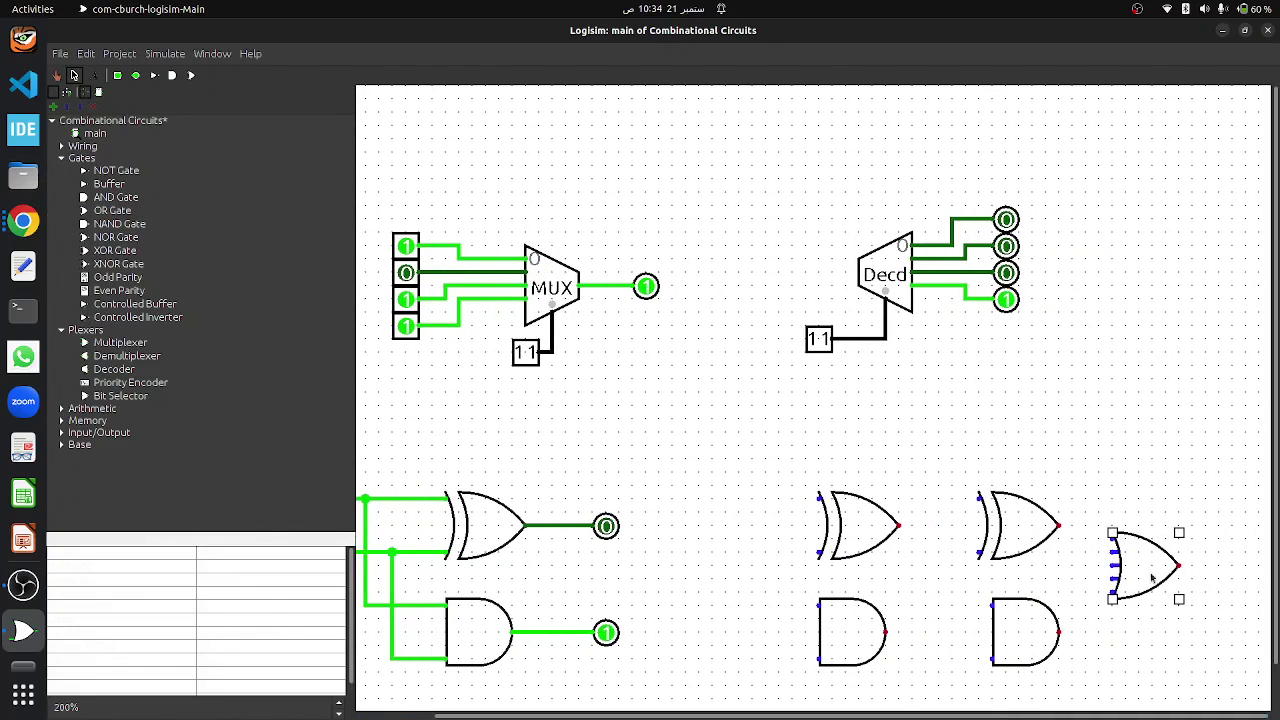
click(267, 605)
click(267, 597)
click(266, 592)
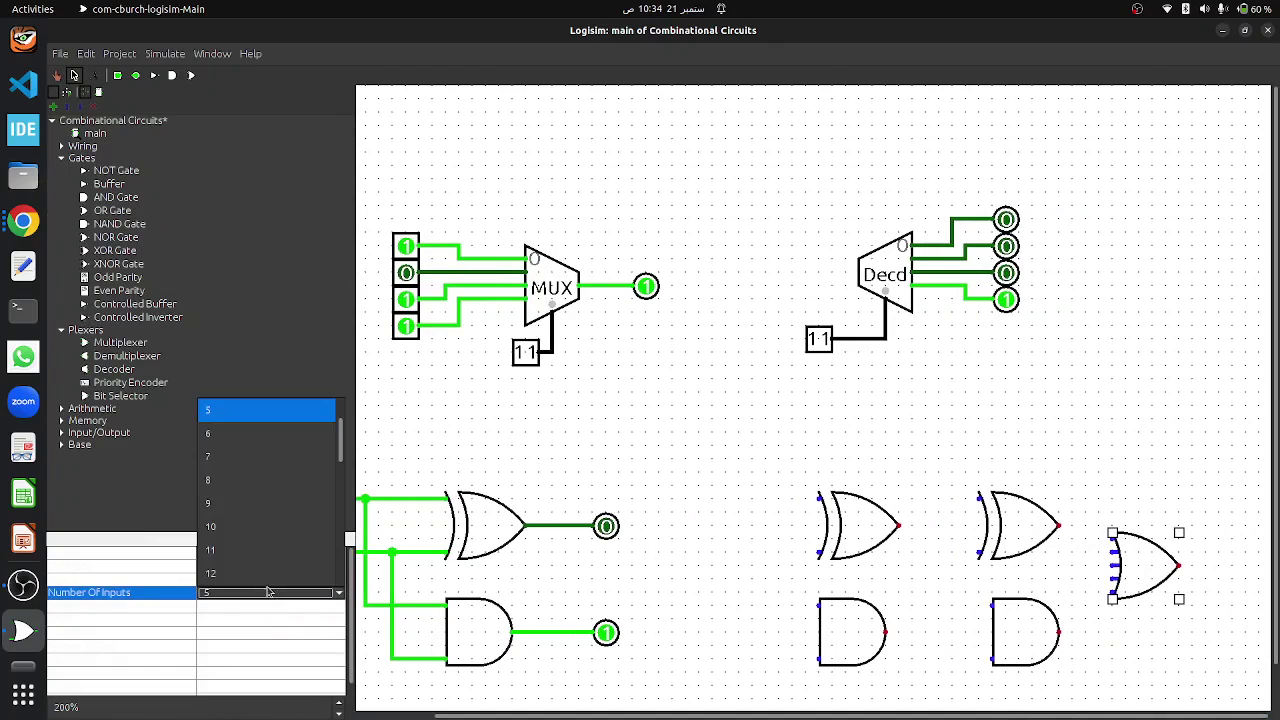
click(257, 410)
click(708, 477)
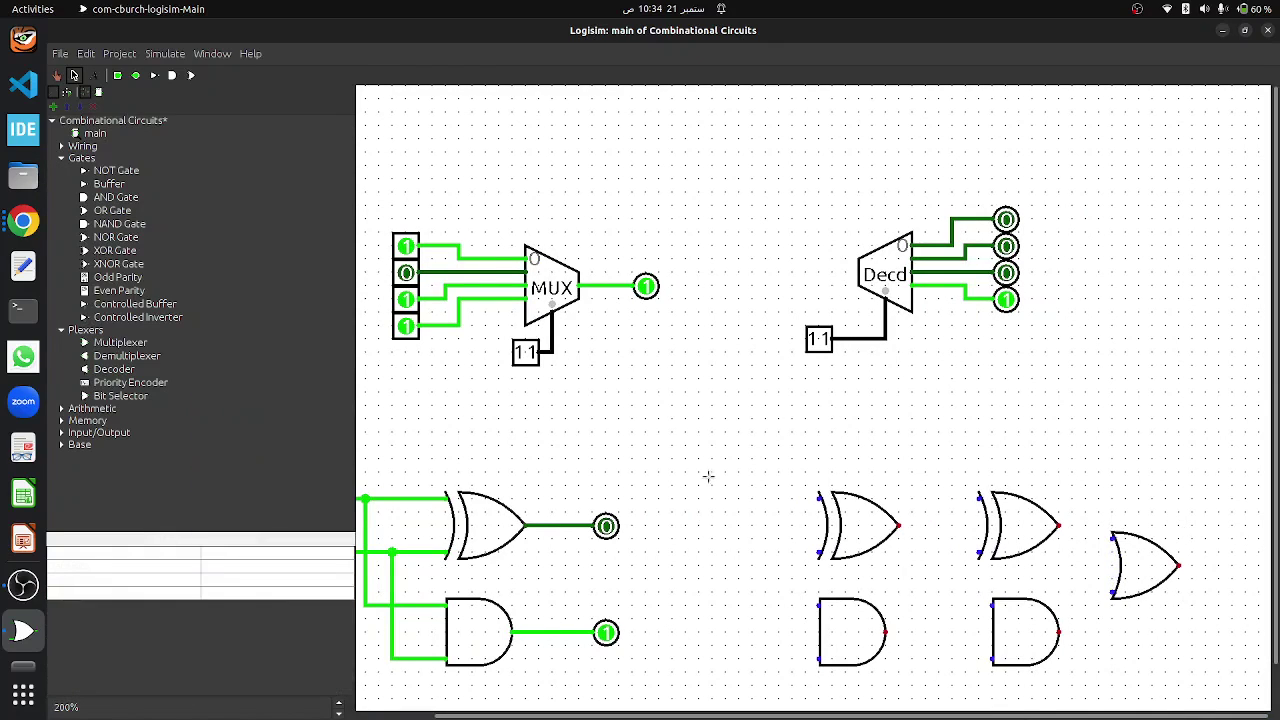
- Place two input pins left of the full-adder gates, checking the Full Adder slide for reference
click(116, 77)
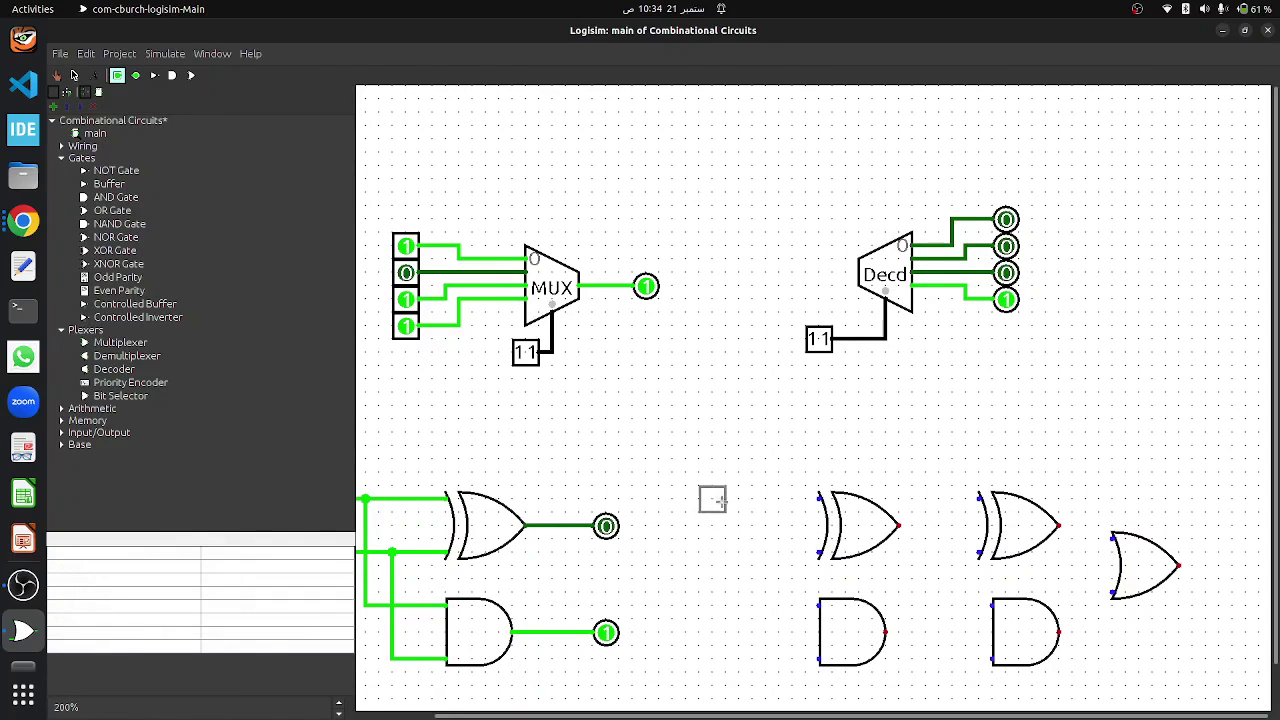
click(719, 500)
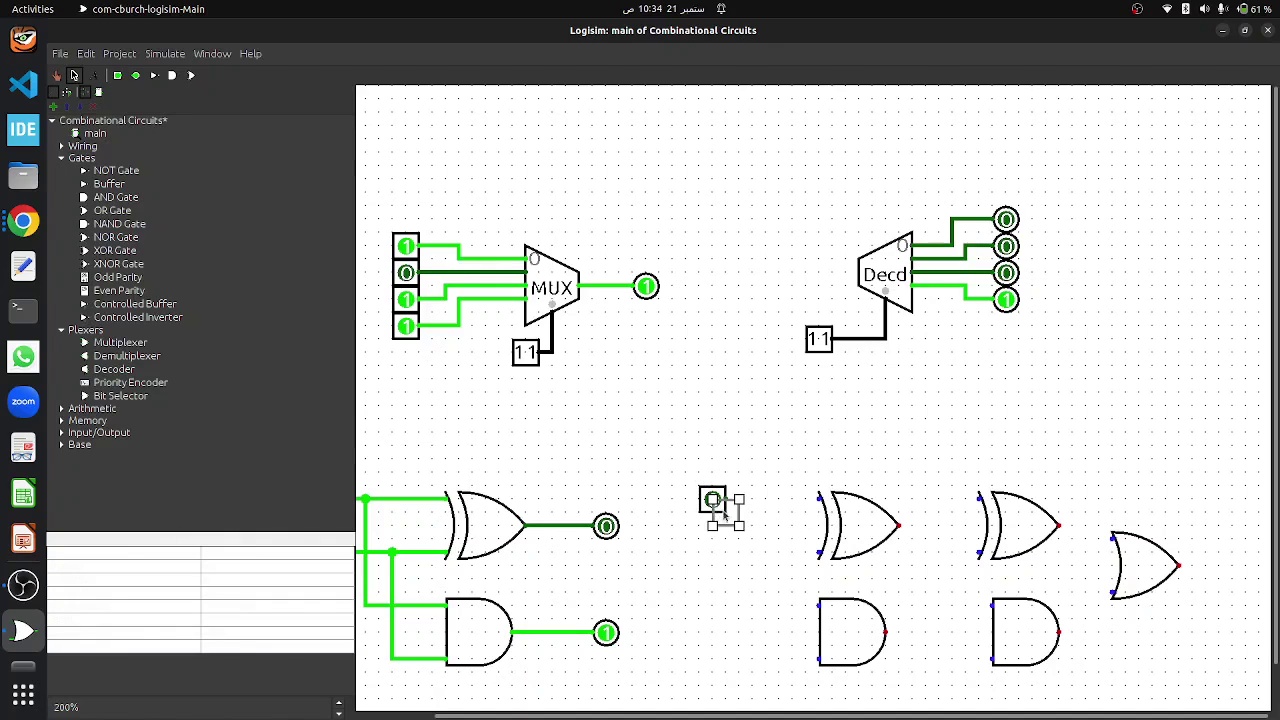
key(ctrl+4)
click(712, 551)
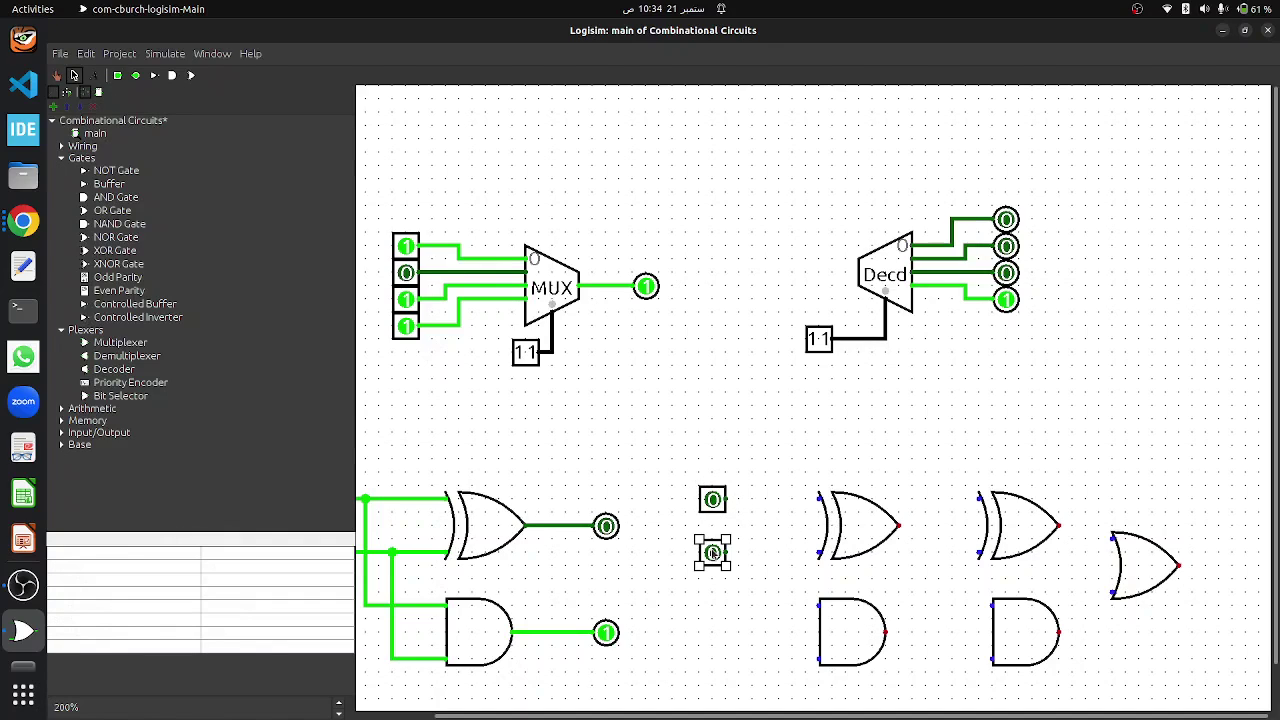
key(alt+Tab)
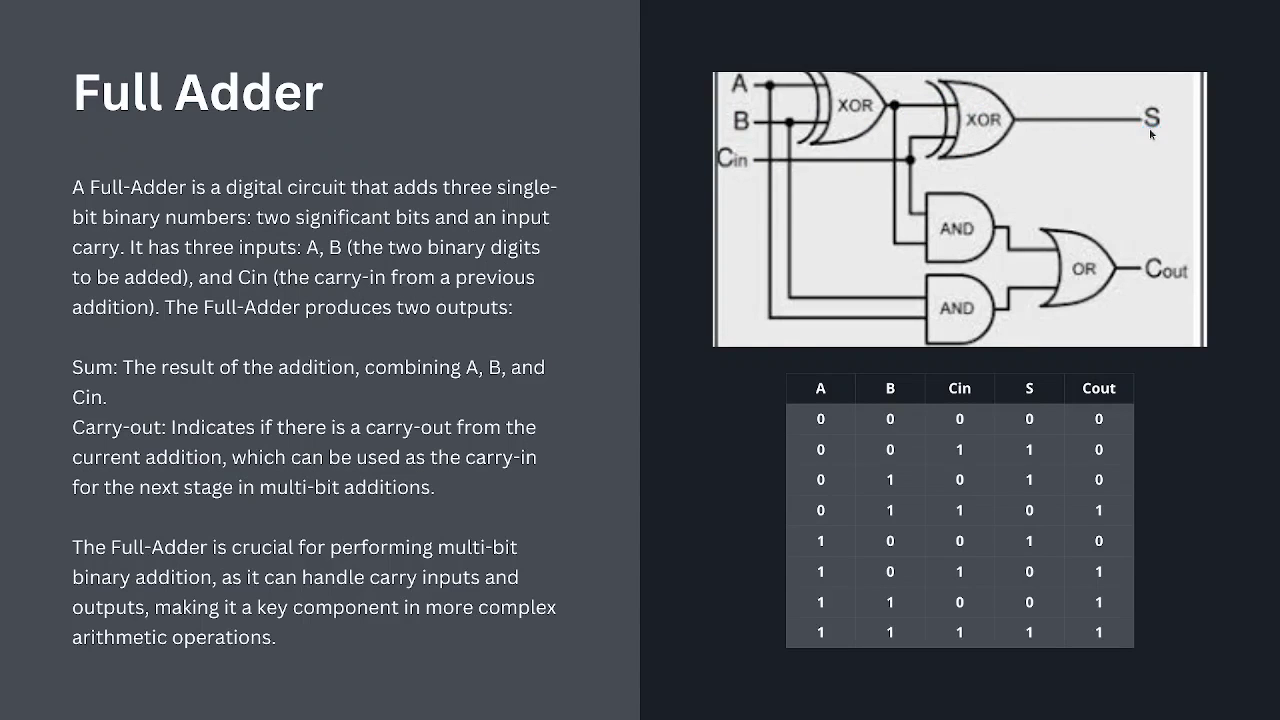
key(alt+Tab)
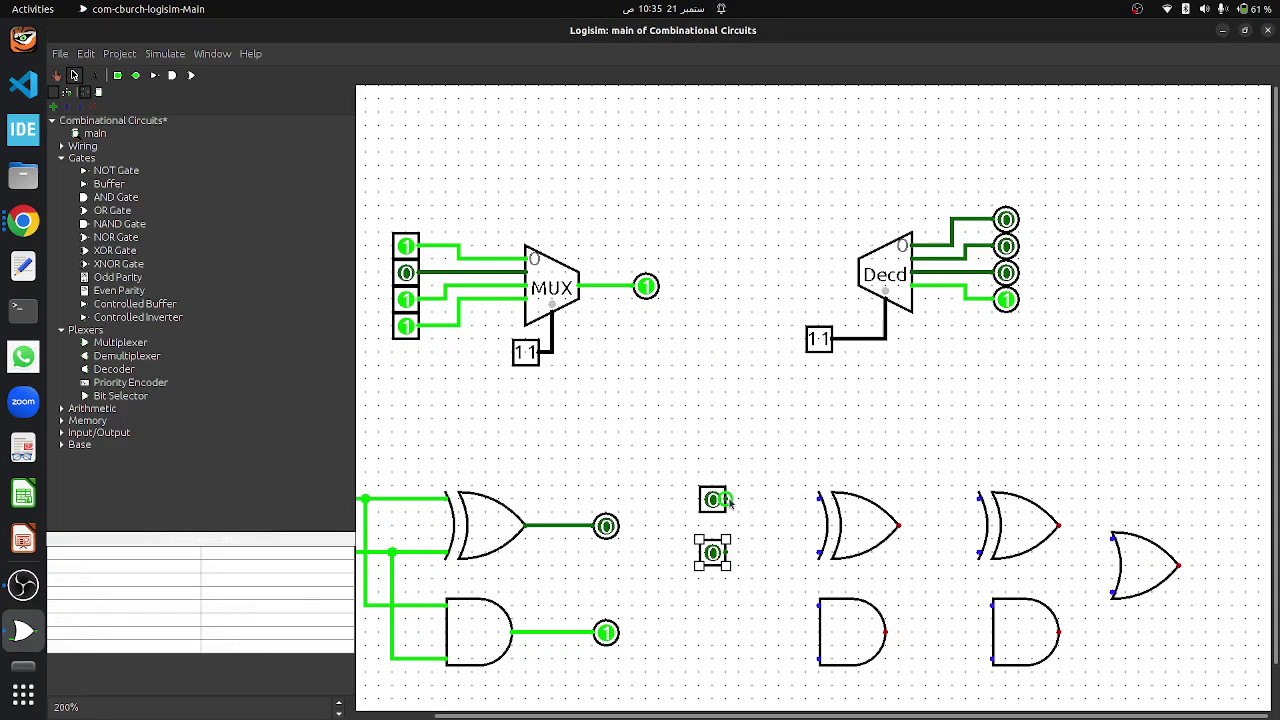
- Wire inputs A and B into the first XOR, chain it to the second XOR, and add a carry-in pin feeding it
drag(727, 499, 818, 499)
drag(729, 553, 818, 555)
drag(901, 526, 982, 499)
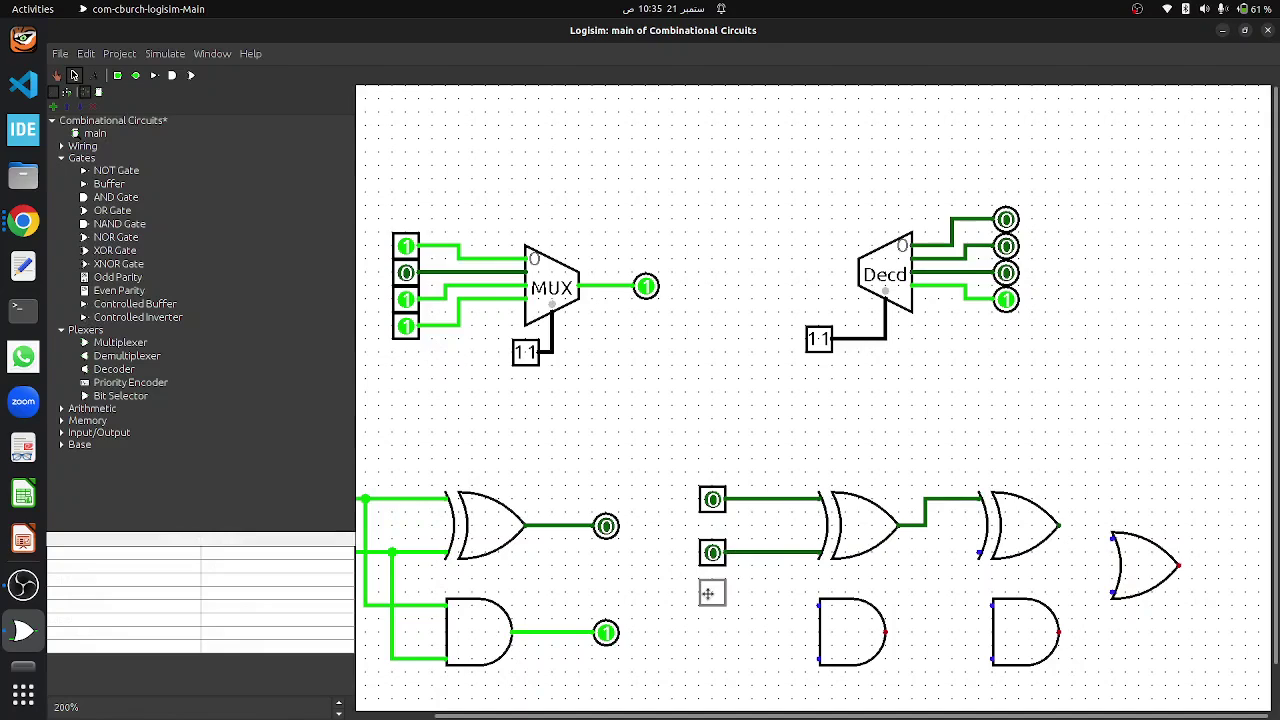
click(712, 593)
mouse_move(727, 593)
mouse_down()
mouse_move(930, 572)
mouse_move(926, 554)
mouse_move(980, 553)
mouse_up()
- Regroup the gates, stacking the AND gates with the OR gate beside them
mouse_move(1145, 565)
mouse_down()
mouse_move(1145, 695)
mouse_move(1165, 677)
mouse_up()
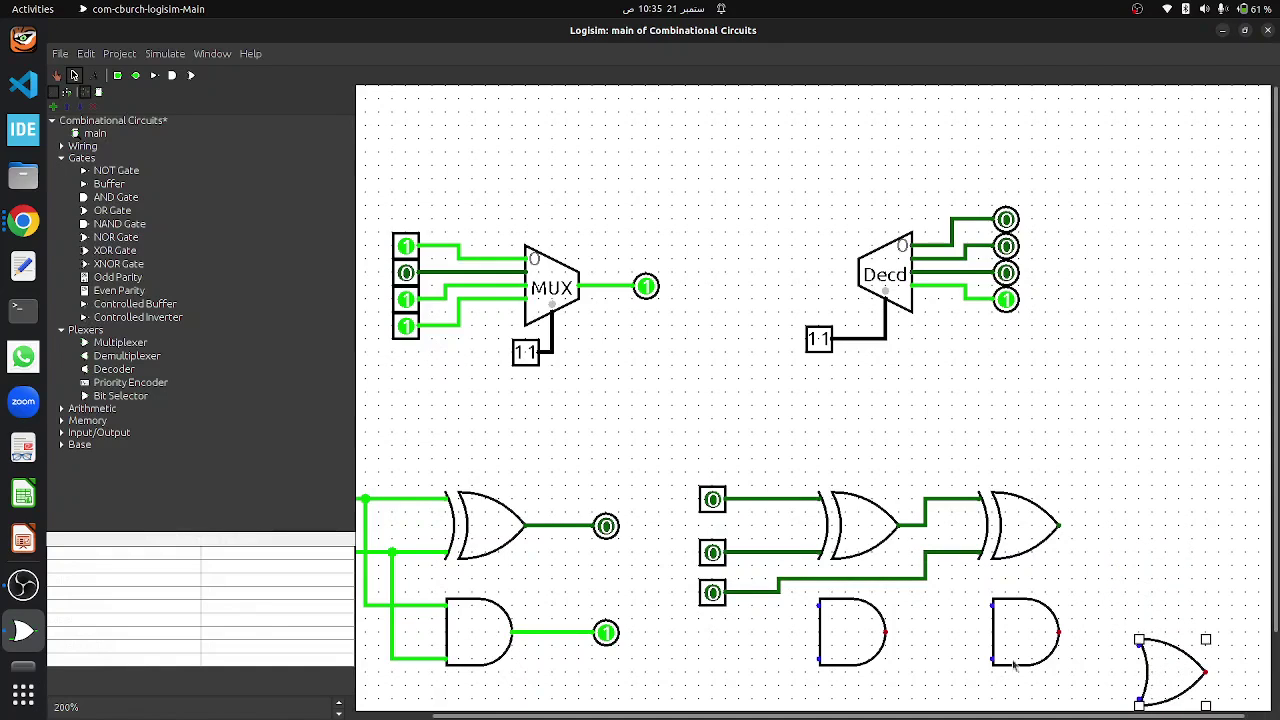
drag(1005, 635, 832, 716)
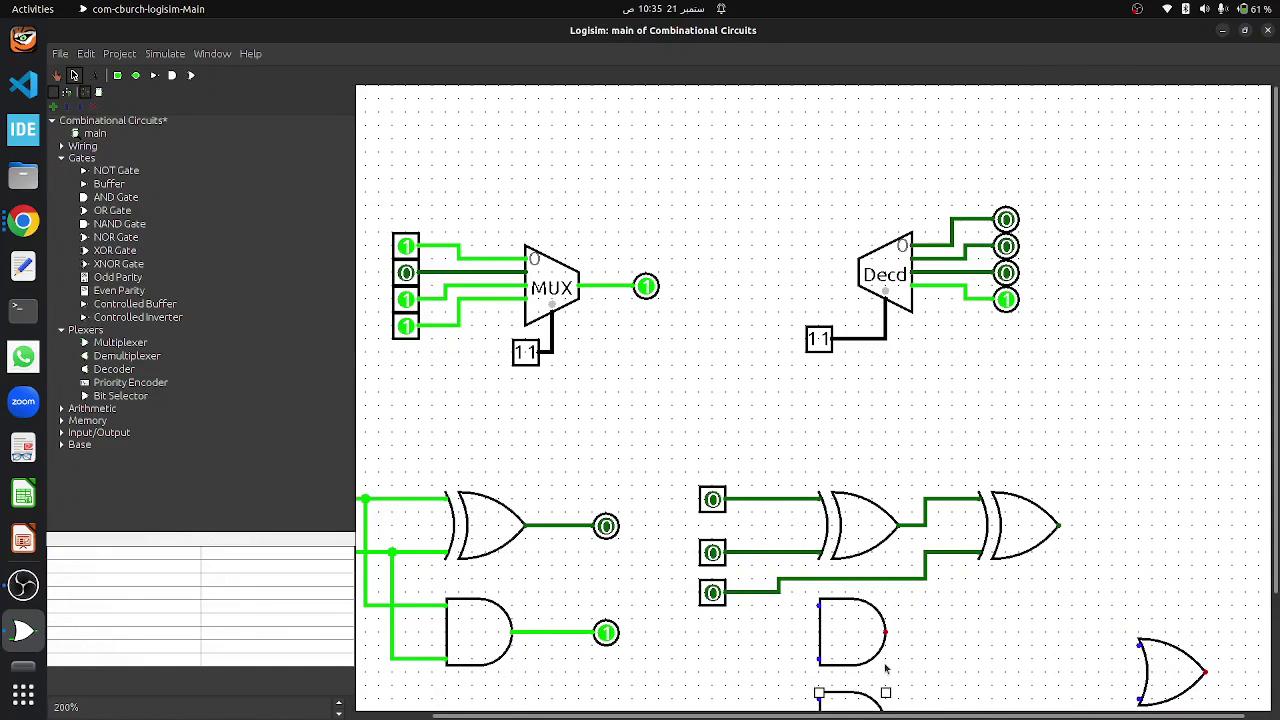
scroll(886, 671, down, 2)
drag(1145, 595, 962, 595)
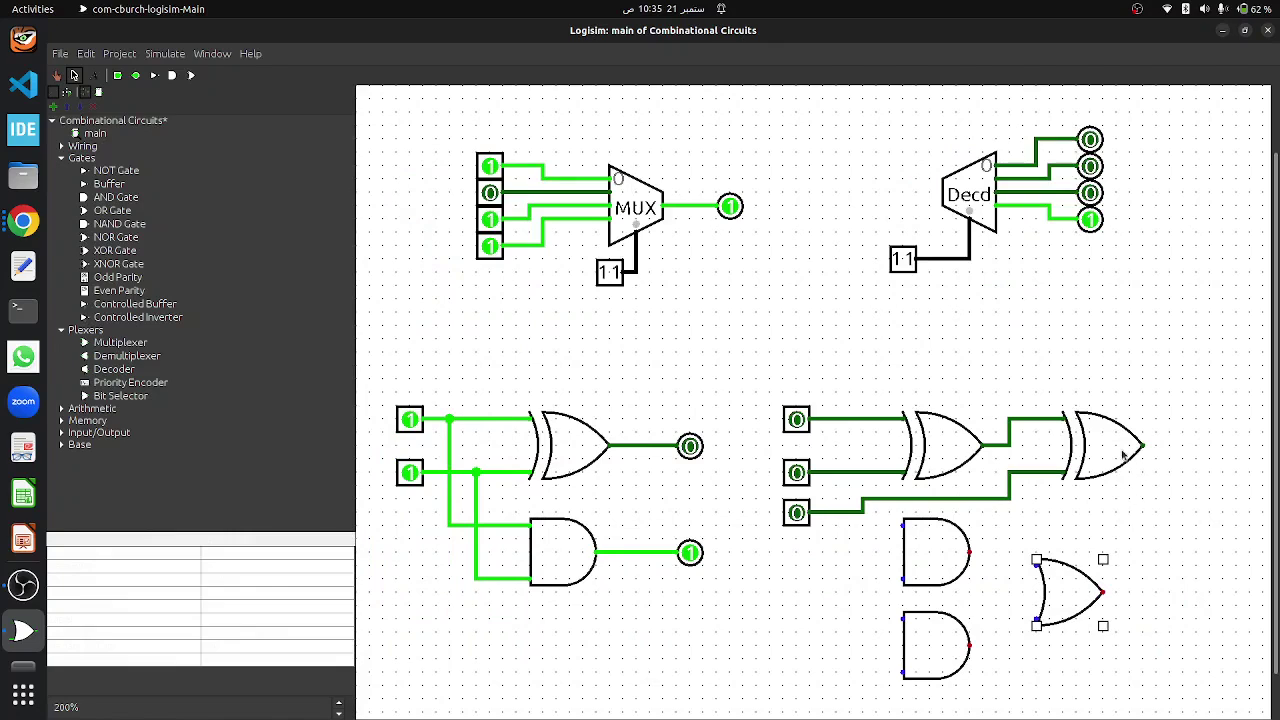
- Copy the half adder's output pin onto the second XOR's output as the sum output
click(1124, 453)
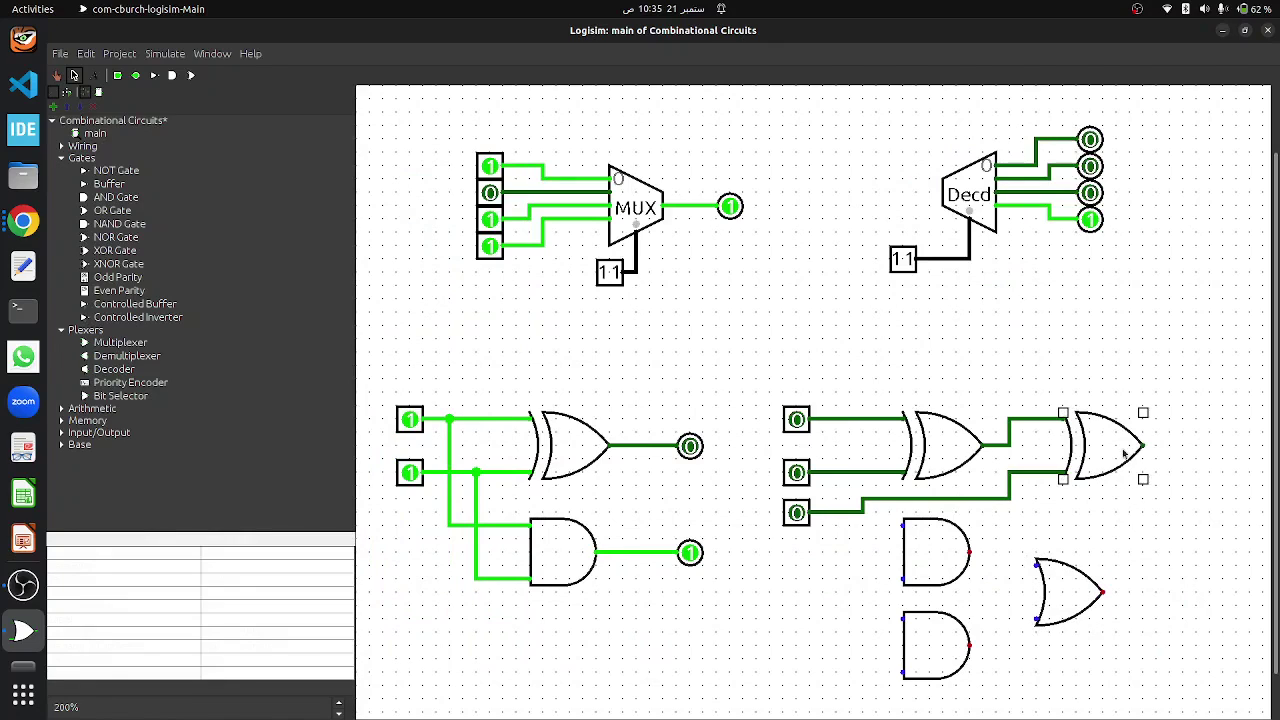
click(689, 447)
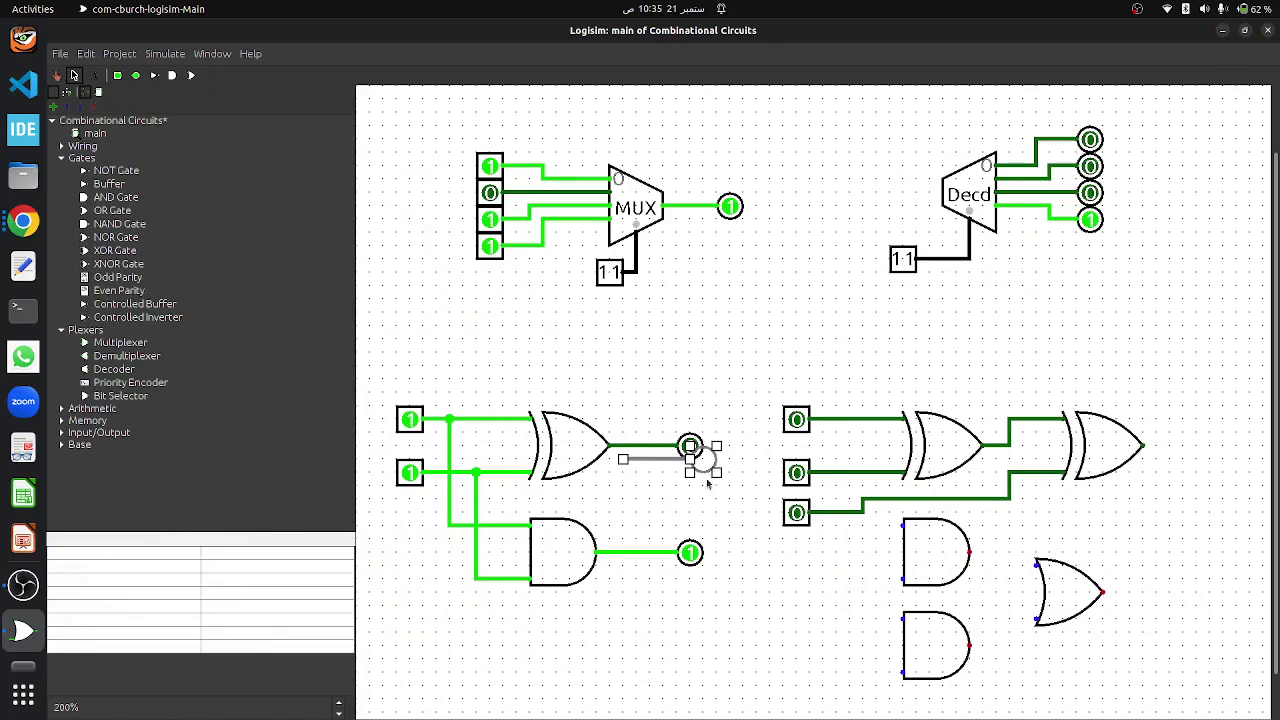
key(ctrl+c)
key(ctrl+v)
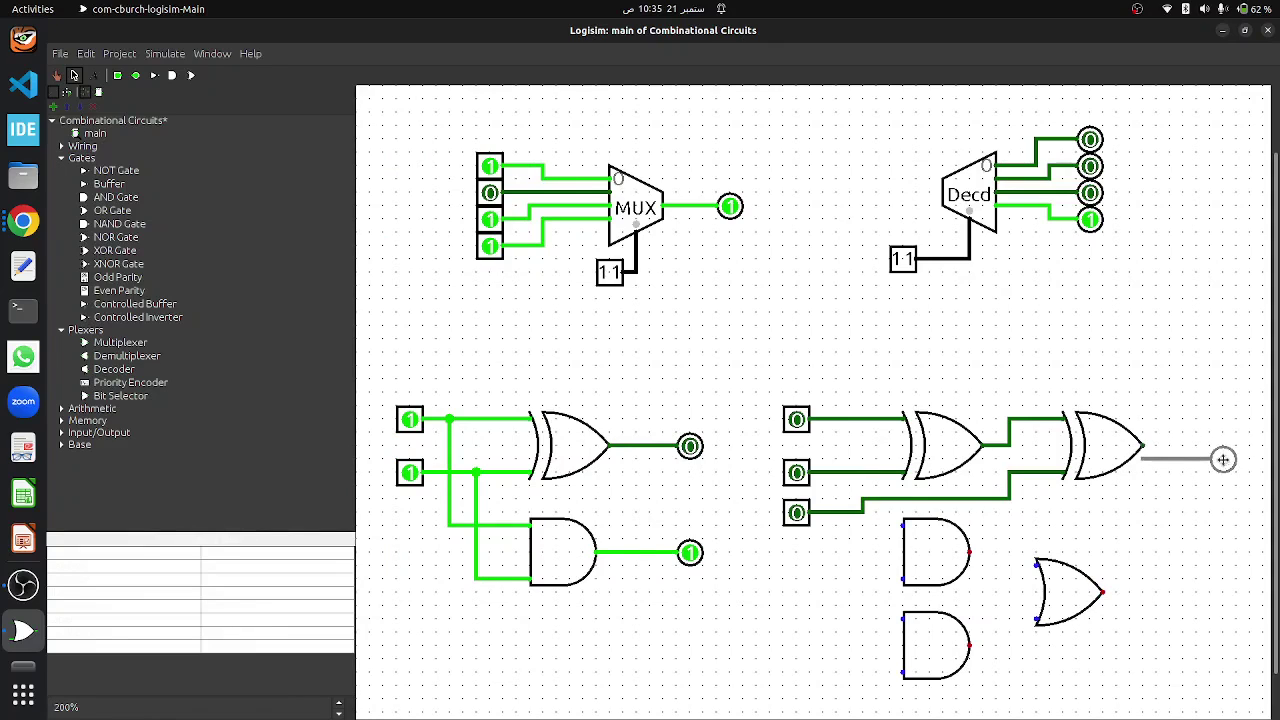
click(1219, 456)
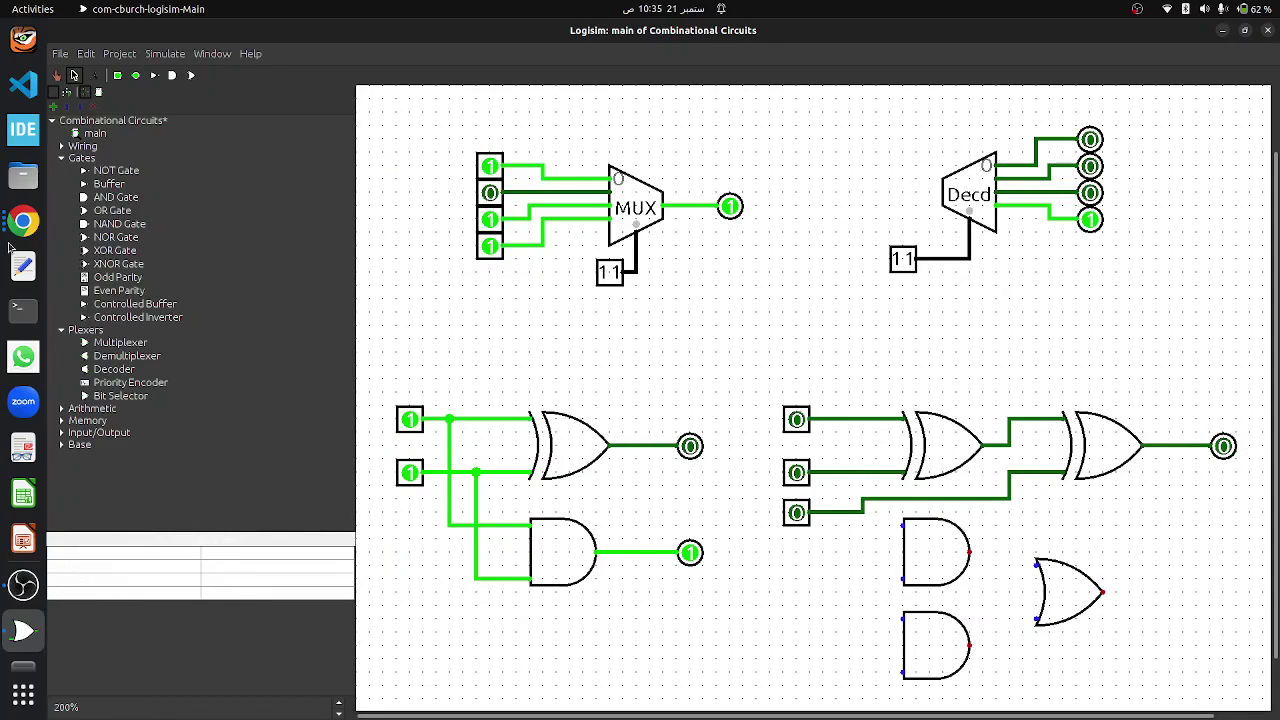
key(alt+Tab)
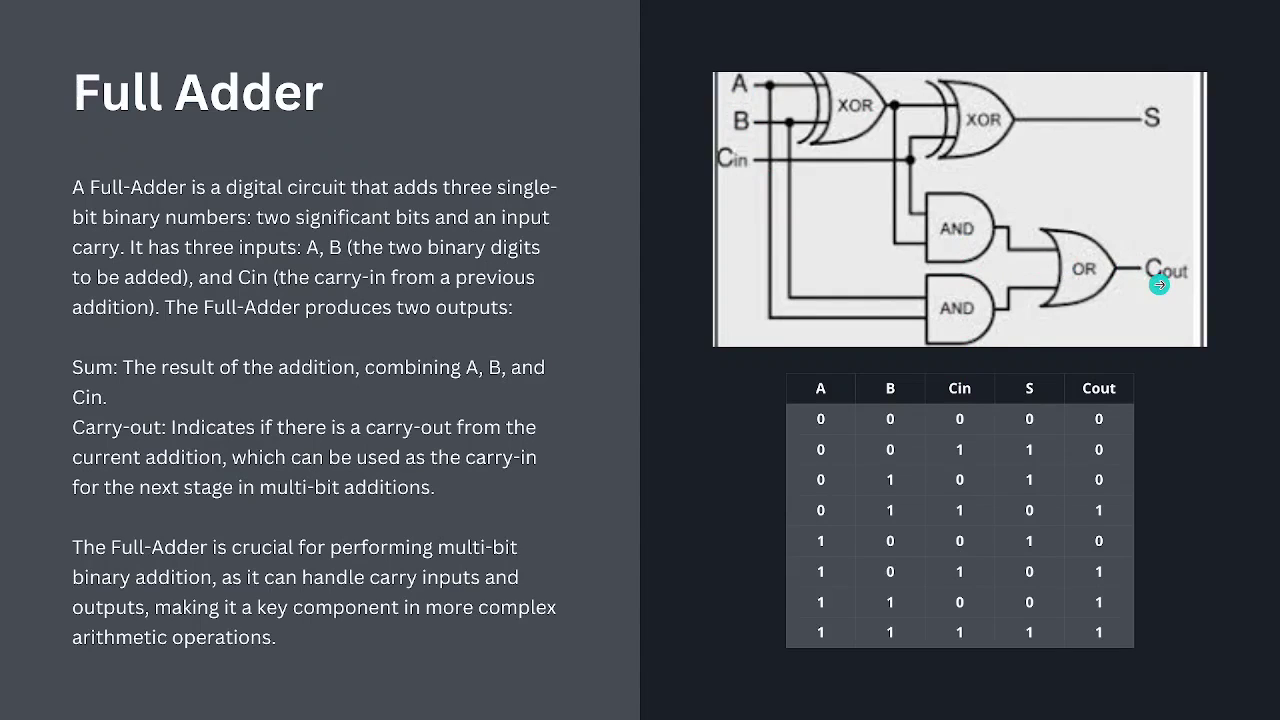
- Return from the Full Adder slide to the Logisim circuit
key(alt+Tab)
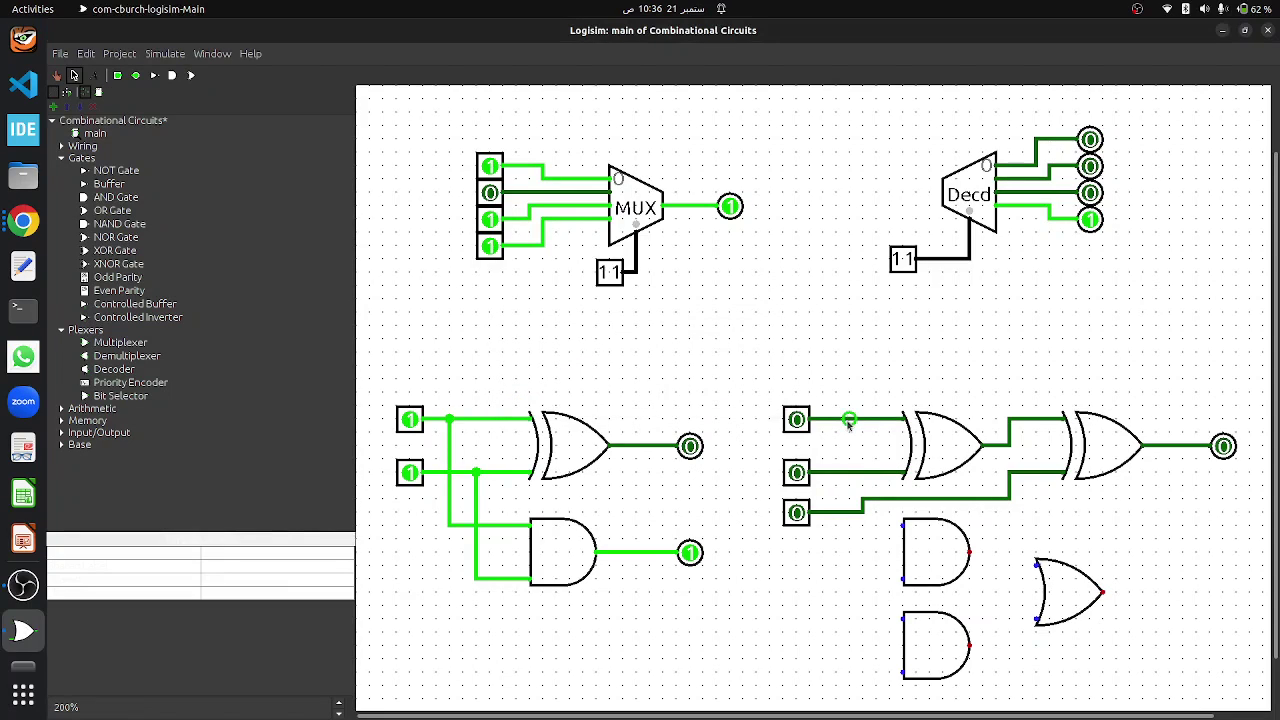
- Wire inputs A and B to one AND gate, and carry-in plus the first XOR output to the other
mouse_move(838, 424)
mouse_down()
mouse_move(883, 537)
mouse_move(901, 530)
mouse_up()
drag(848, 471, 902, 579)
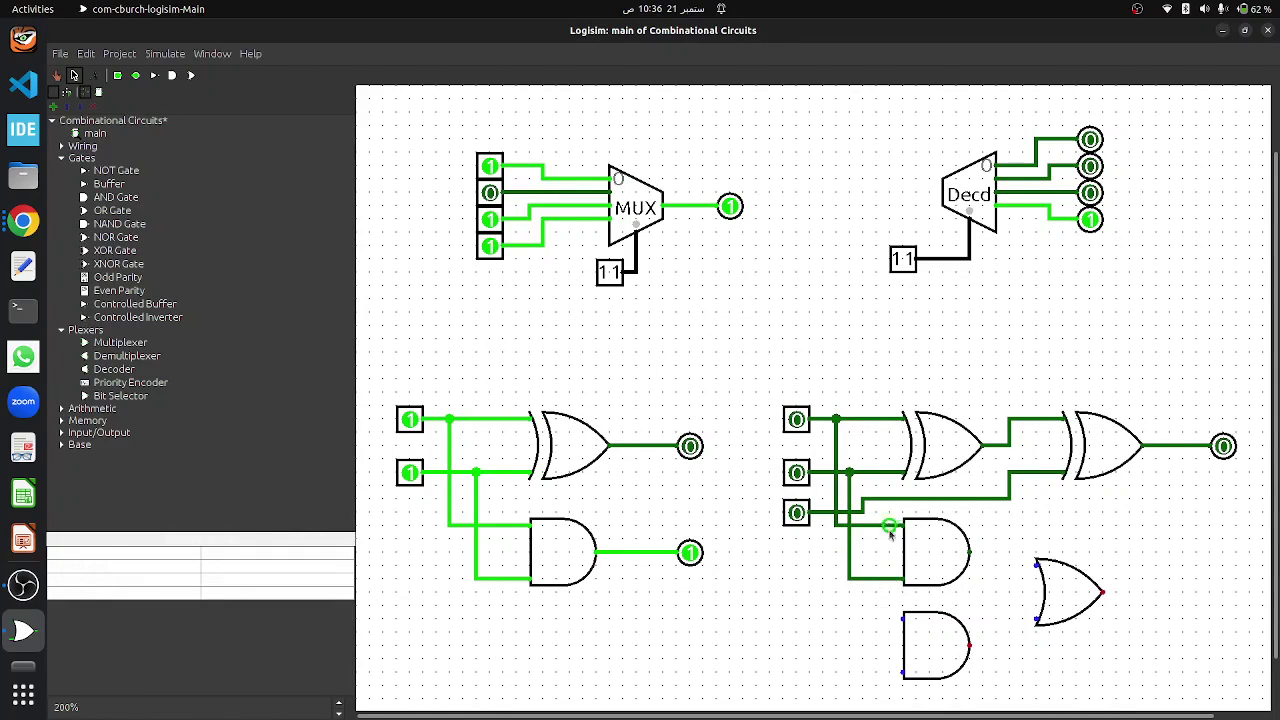
drag(822, 515, 1001, 636)
drag(1070, 592, 1113, 590)
drag(993, 652, 1046, 646)
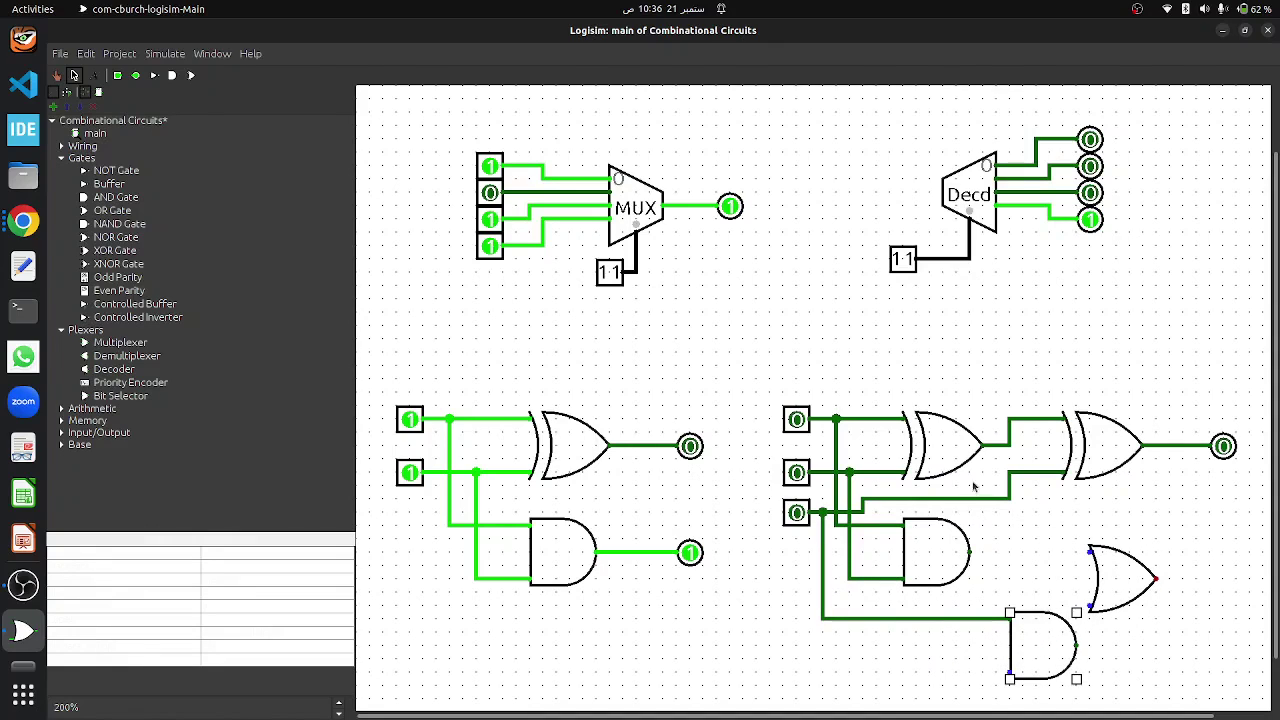
drag(992, 526, 1010, 677)
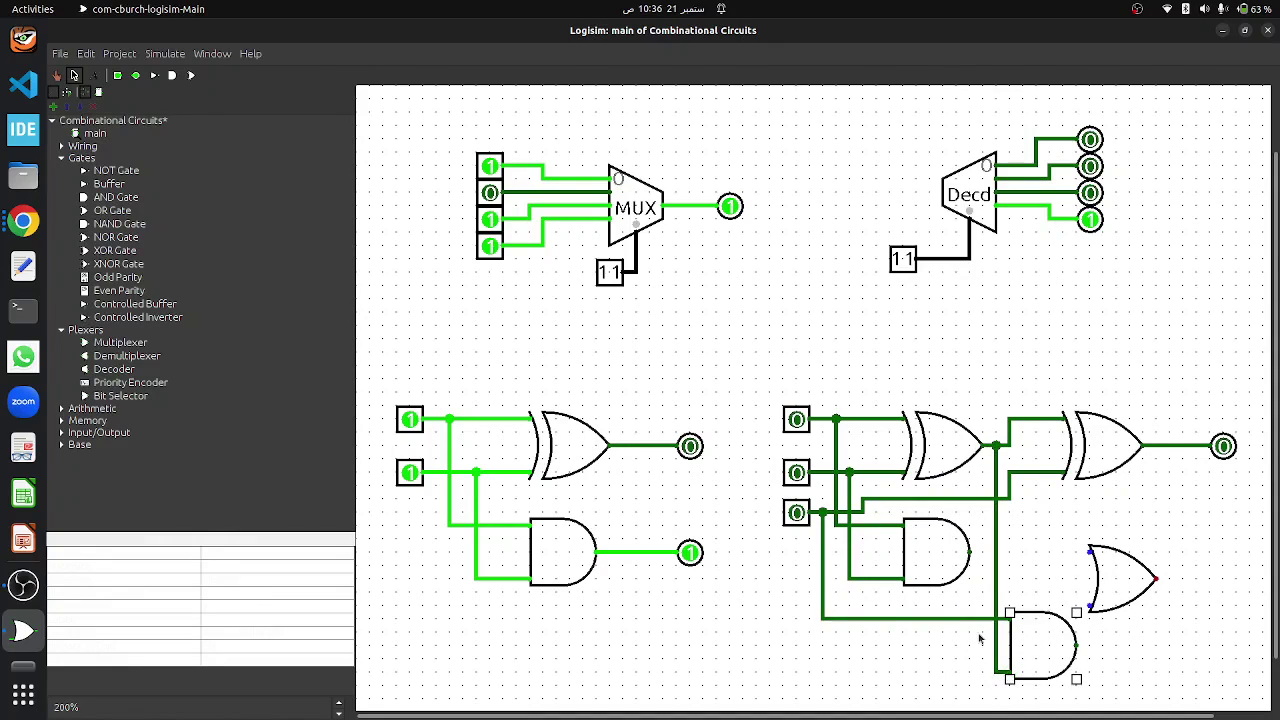
- Connect both AND gate outputs into the OR gate
drag(1123, 586, 1150, 586)
drag(1076, 645, 1116, 606)
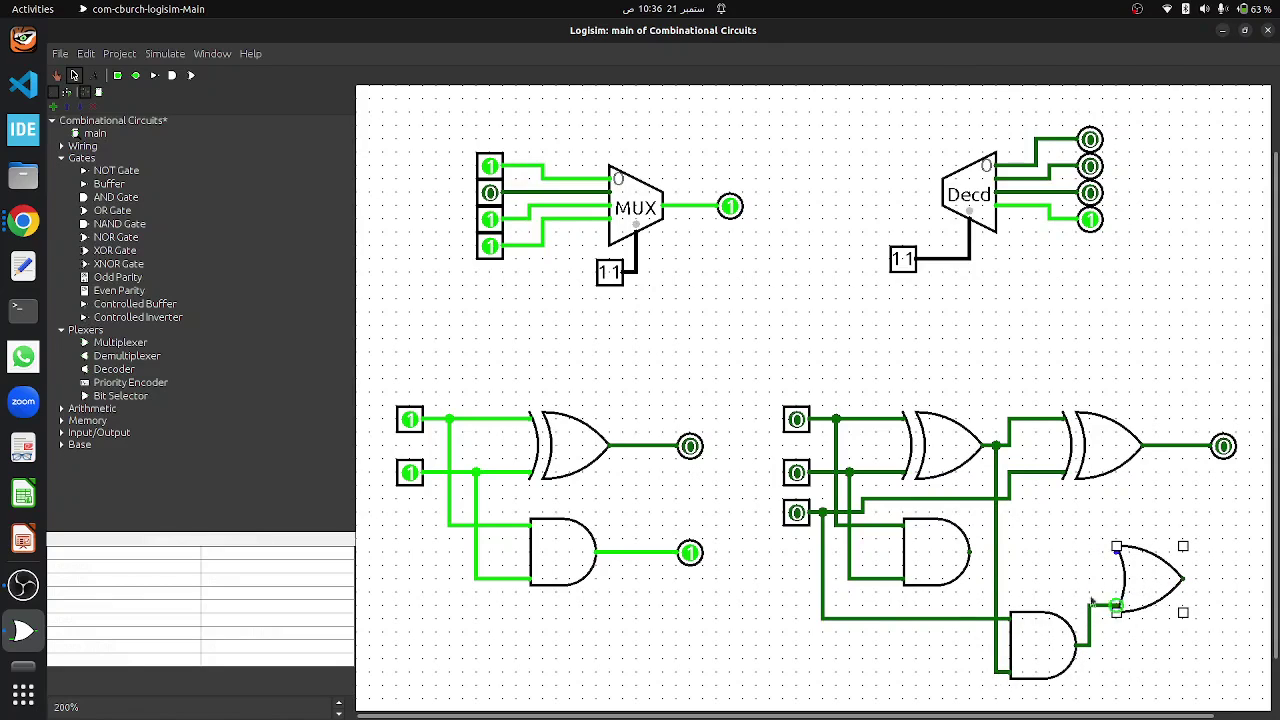
drag(977, 561, 1116, 552)
- Copy the sum output pin to the OR gate's output as the carry-out pin
click(1219, 456)
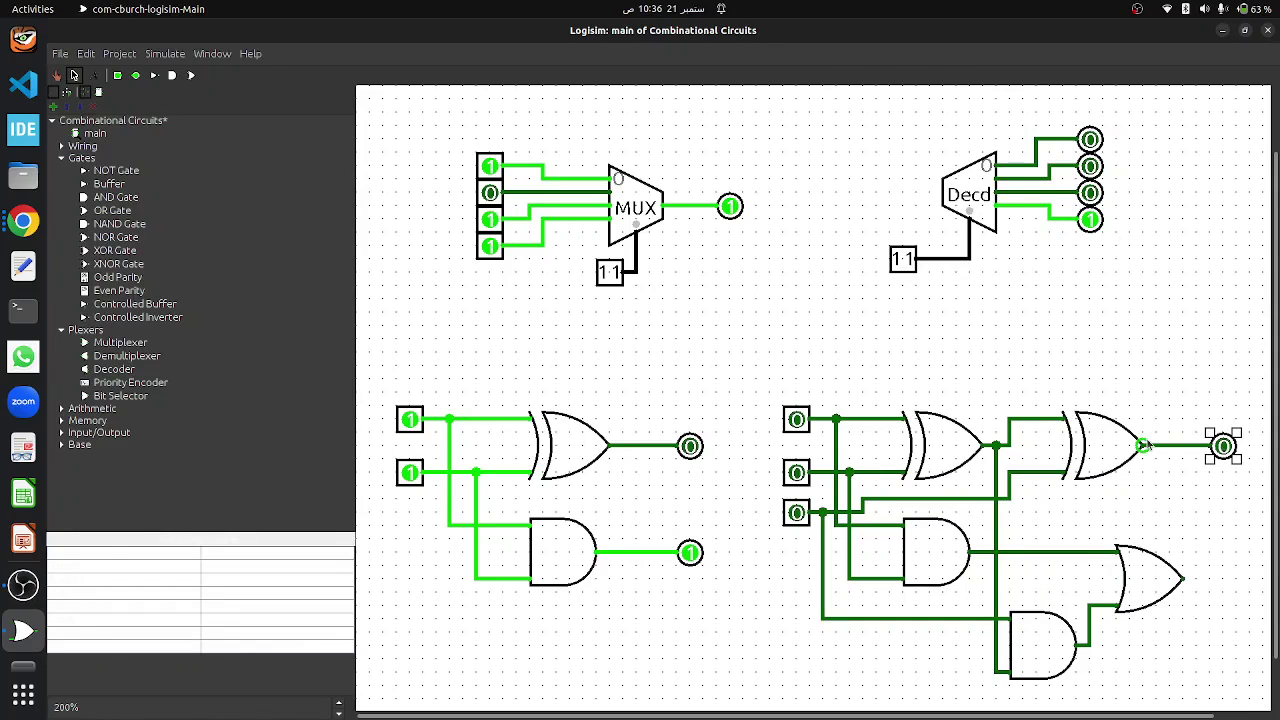
shift+click(1172, 450)
drag(1228, 462, 1265, 590)
click(1244, 605)
scroll(1234, 604, right, 2)
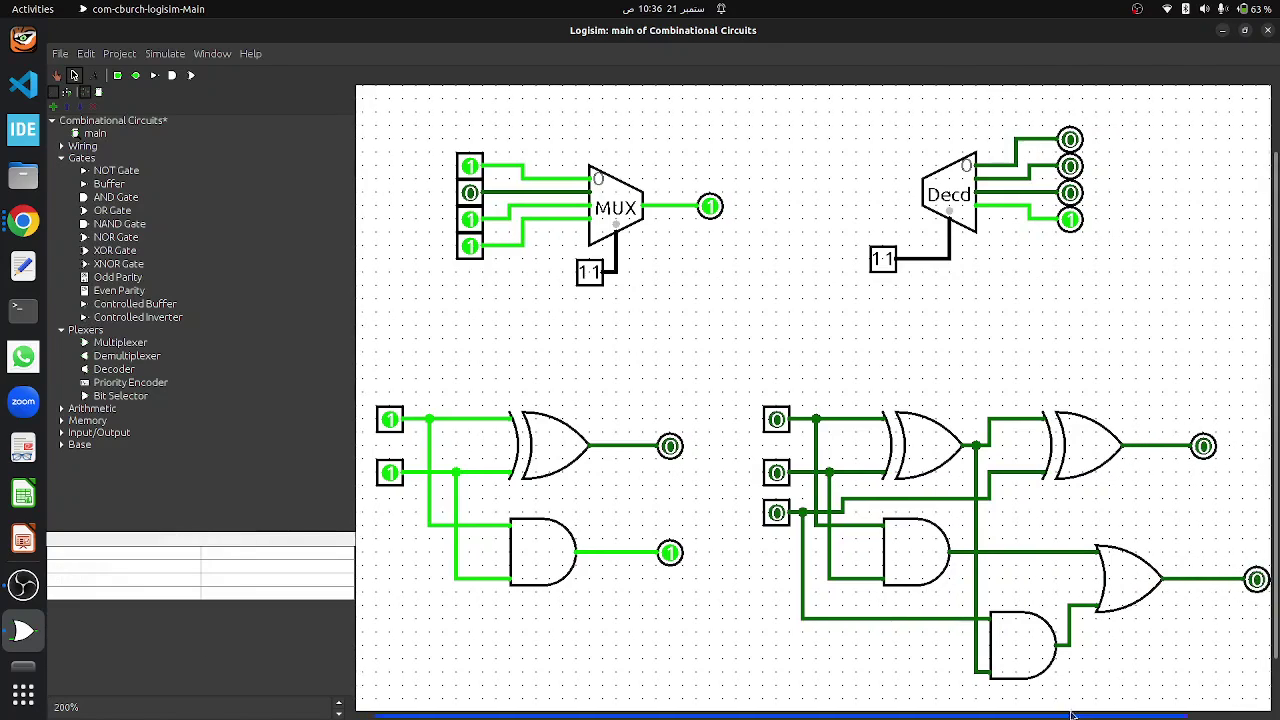
- Attach the carry-out pin to the OR gate's output and compare with the Full Adder slide
click(1249, 580)
drag(1249, 580, 1208, 579)
click(1180, 642)
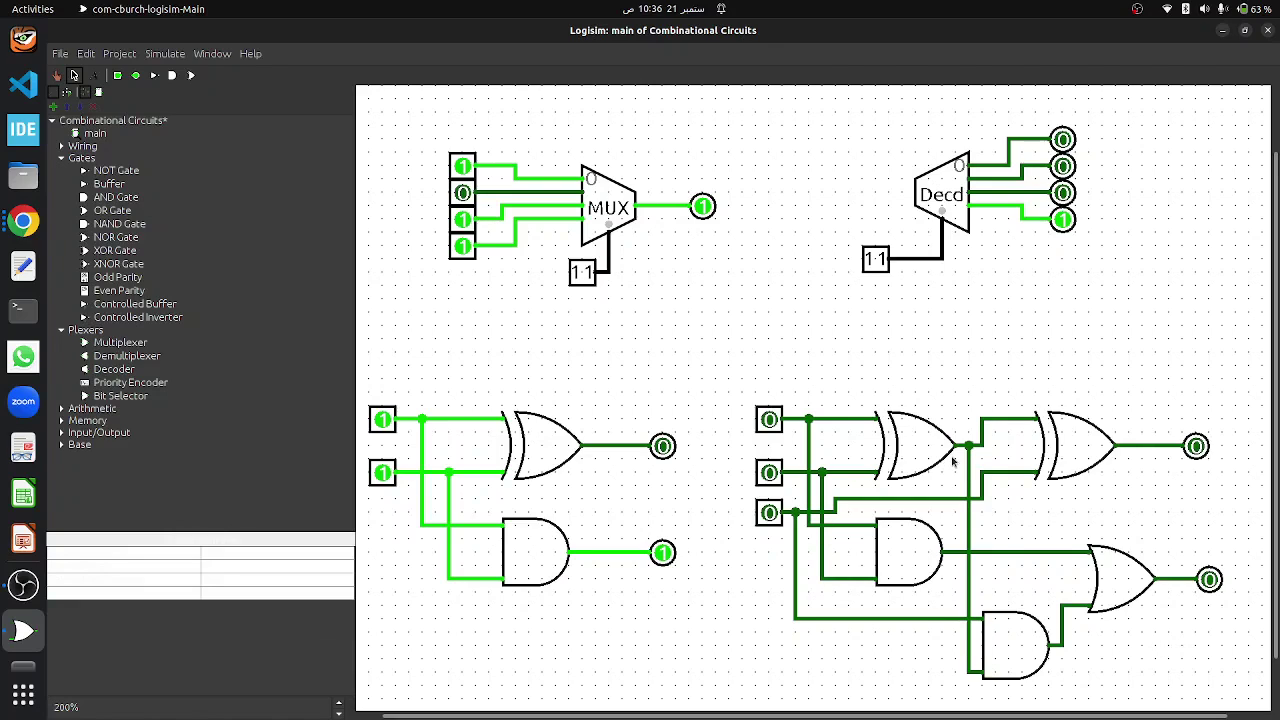
key(alt+Tab)
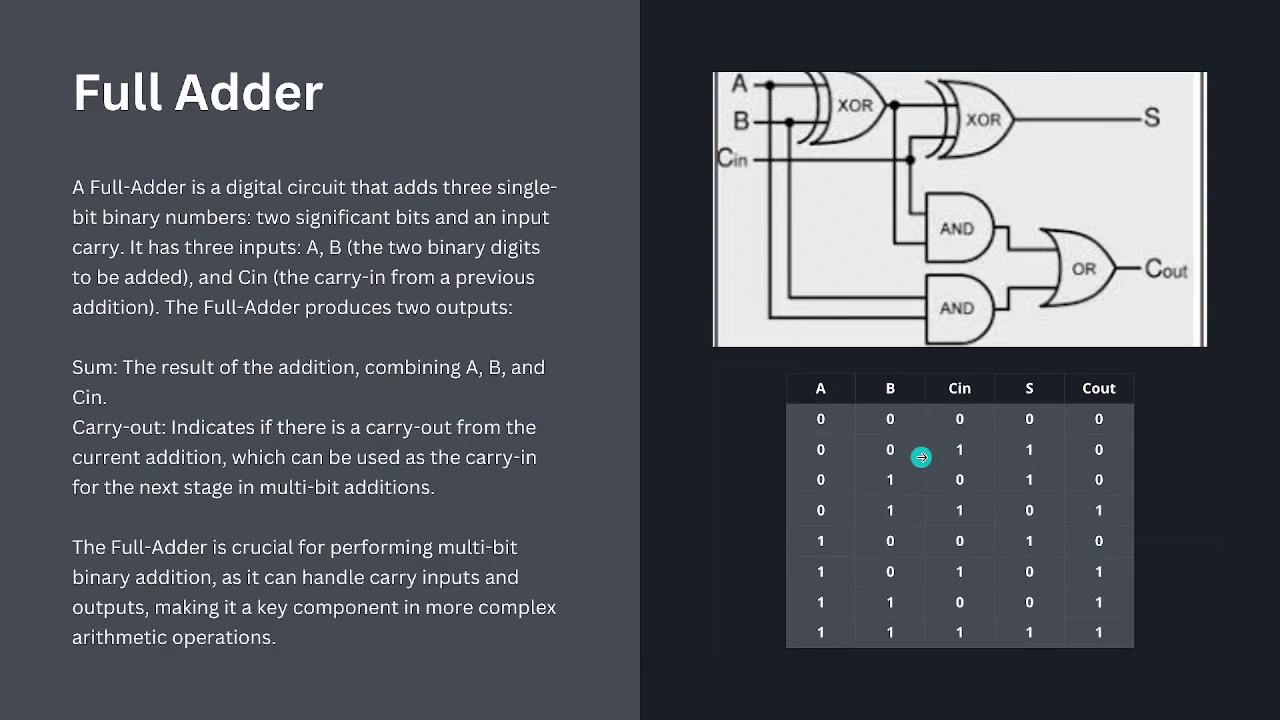